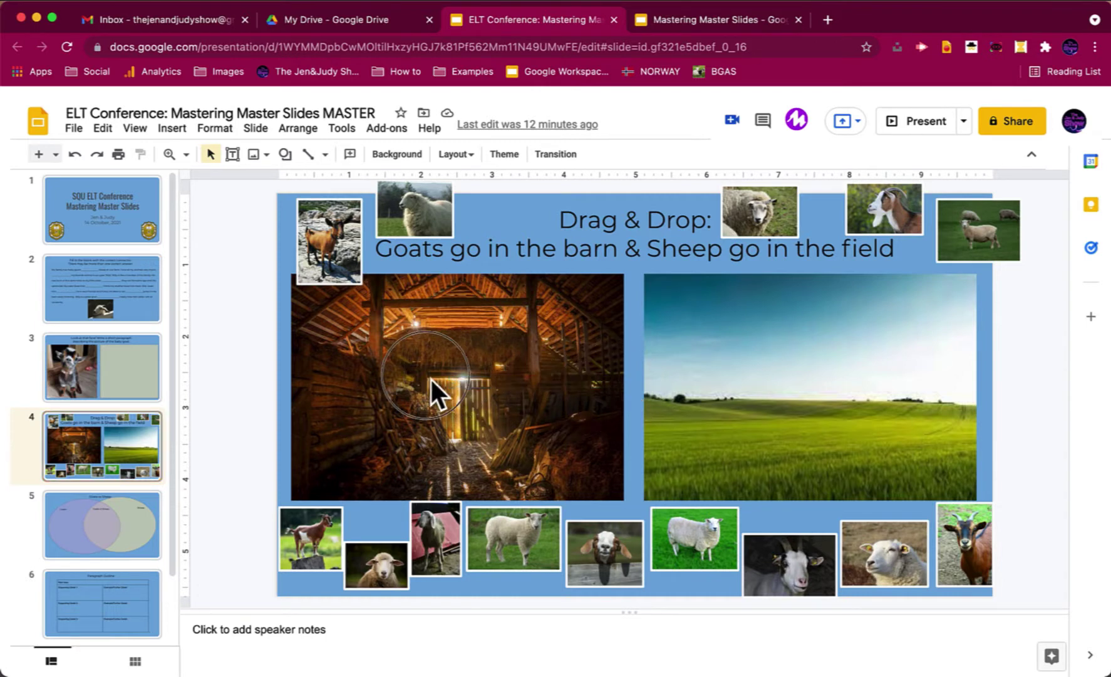
# Check whether the barn picture, field picture and instruction text on the drag-and-drop slide can be selected
pyautogui.click(571, 419)
pyautogui.click(860, 424)
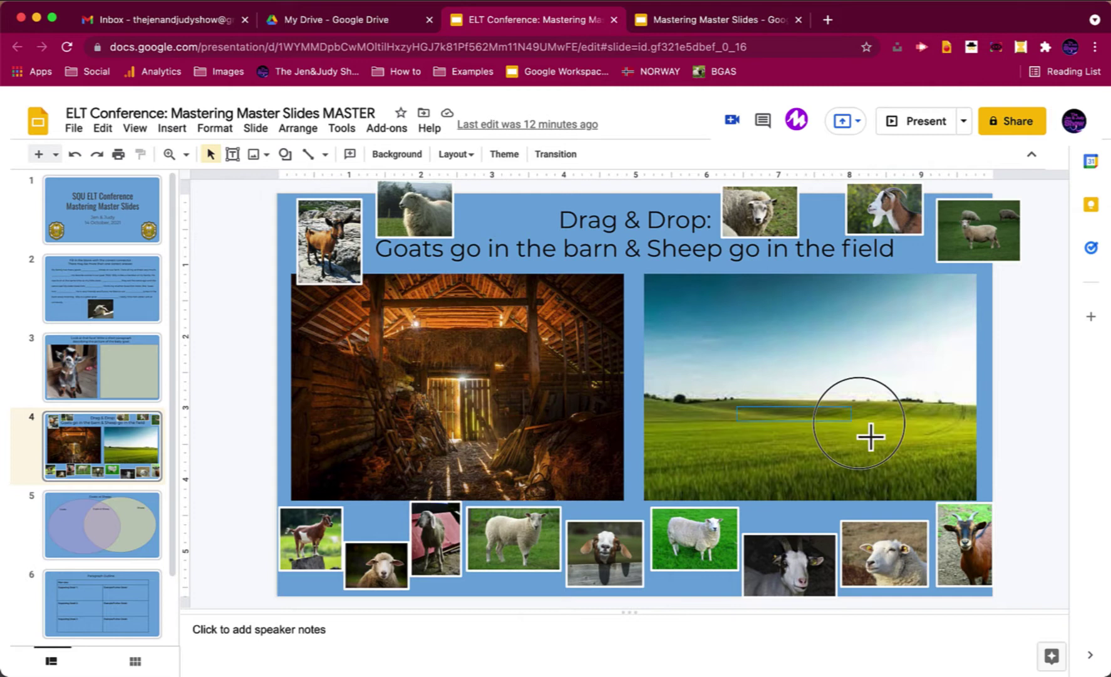
pyautogui.click(584, 218)
pyautogui.click(691, 293)
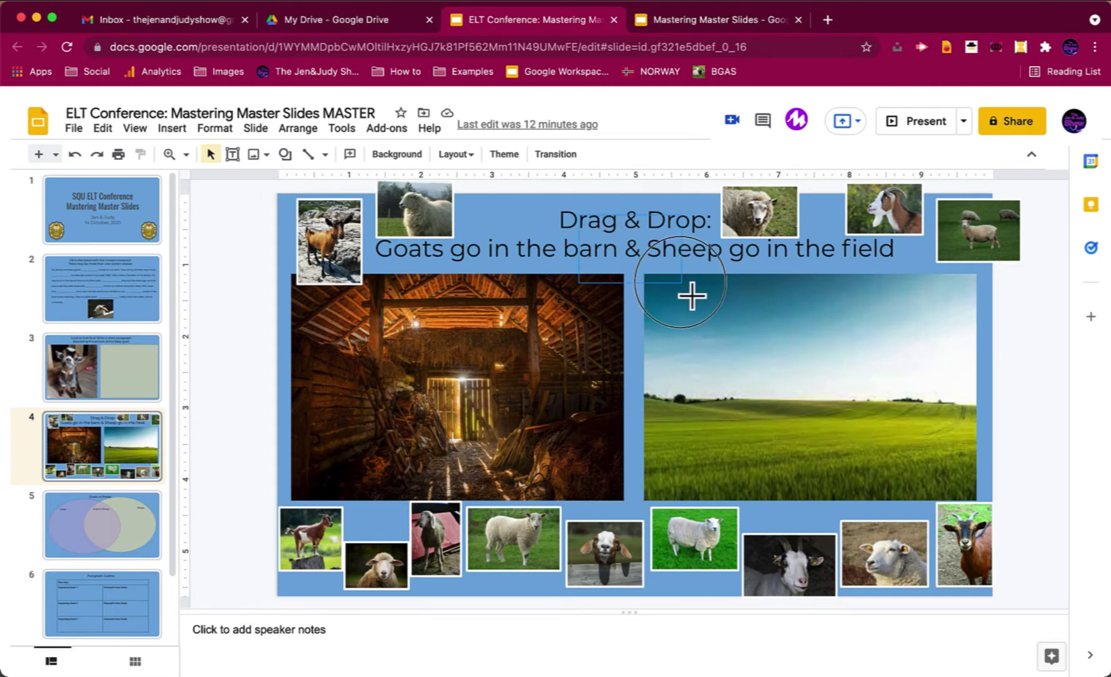
pyautogui.click(600, 246)
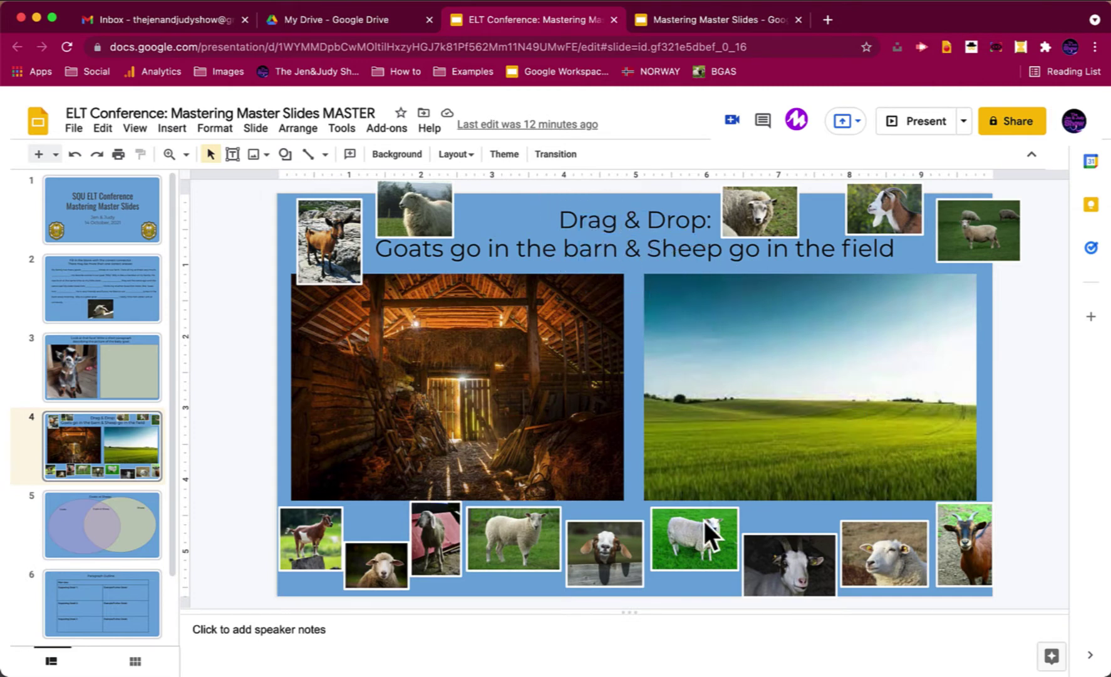
# Try moving the sheep picture with the bright green background onto the field, and return it to the row of animals below
pyautogui.moveTo(704, 522); pyautogui.dragTo(750, 440)
pyautogui.click(676, 559)
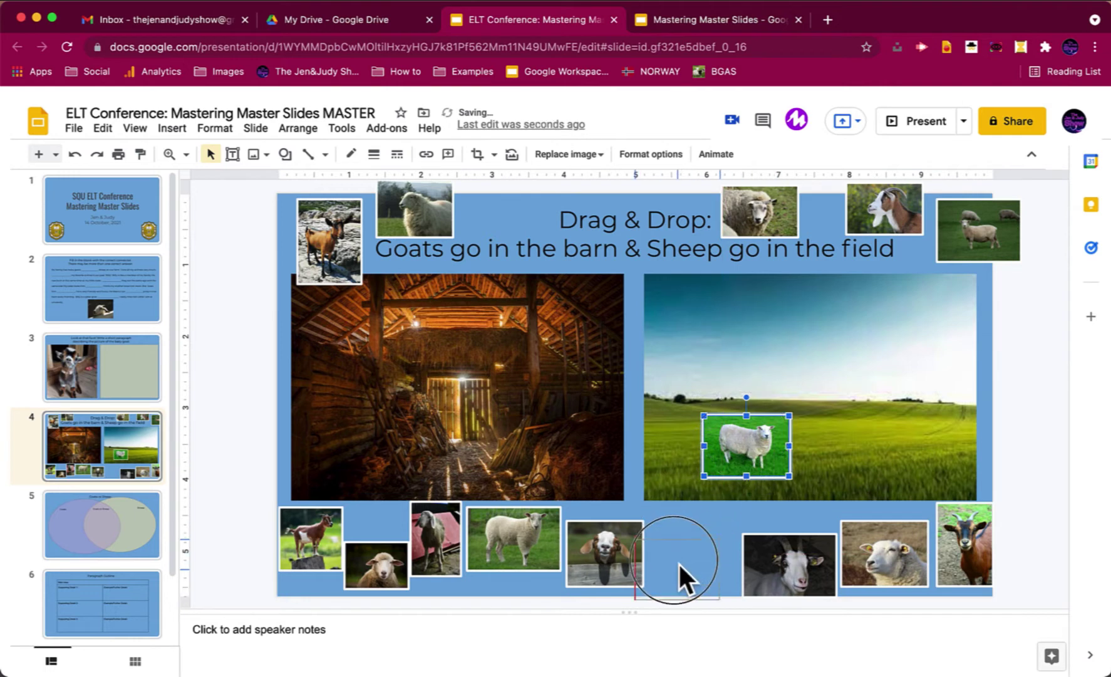
pyautogui.press('super+z')
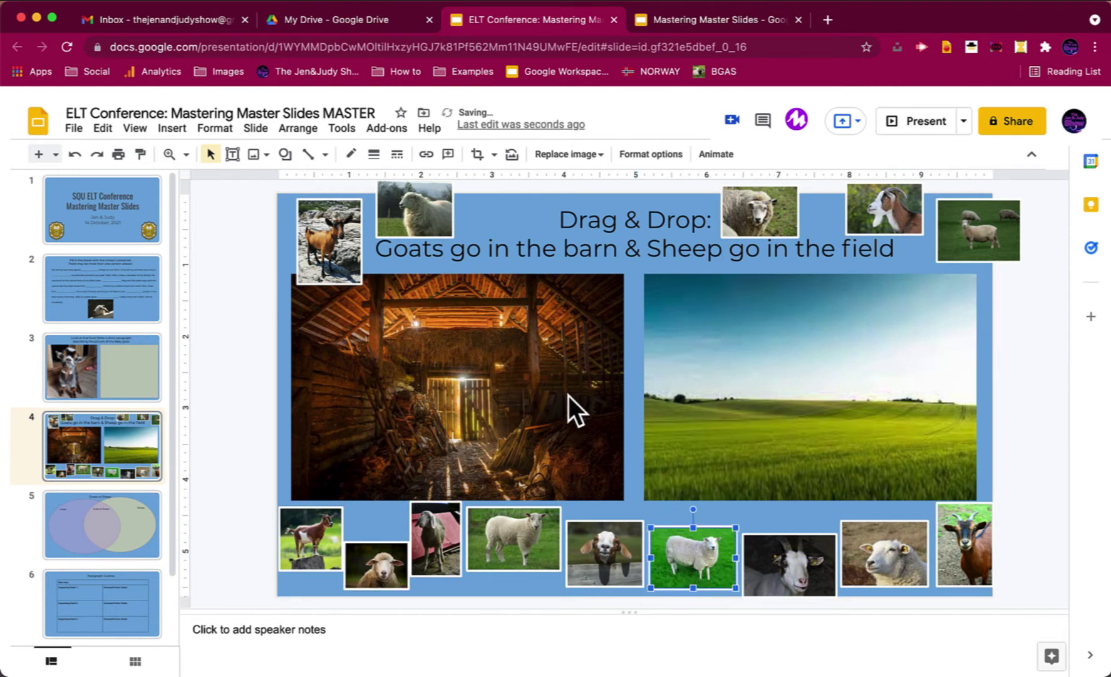
# Examine the Goats vs Sheep slide to see which parts of its Venn diagram and text areas are editable
pyautogui.click(128, 544)
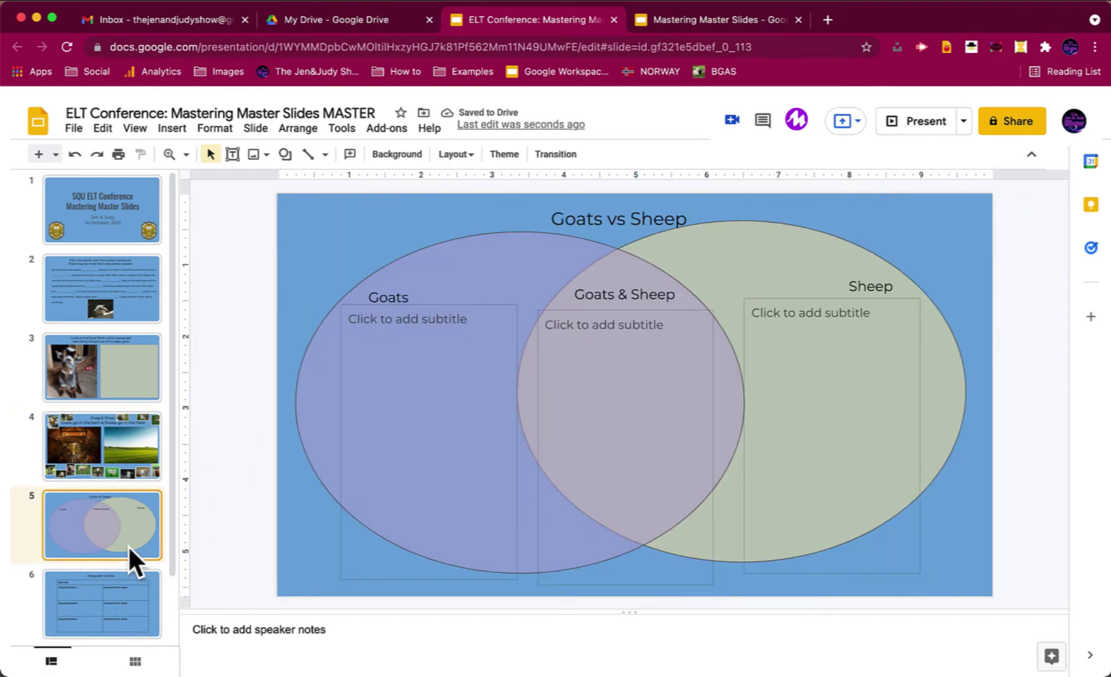
pyautogui.click(516, 290)
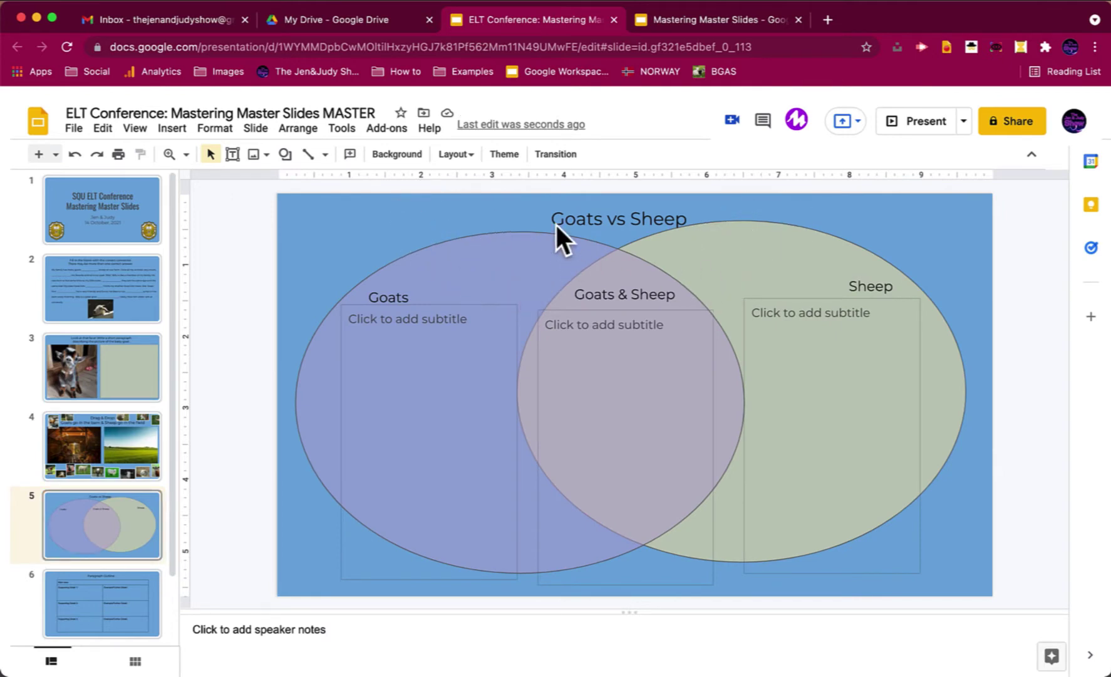
pyautogui.click(469, 413)
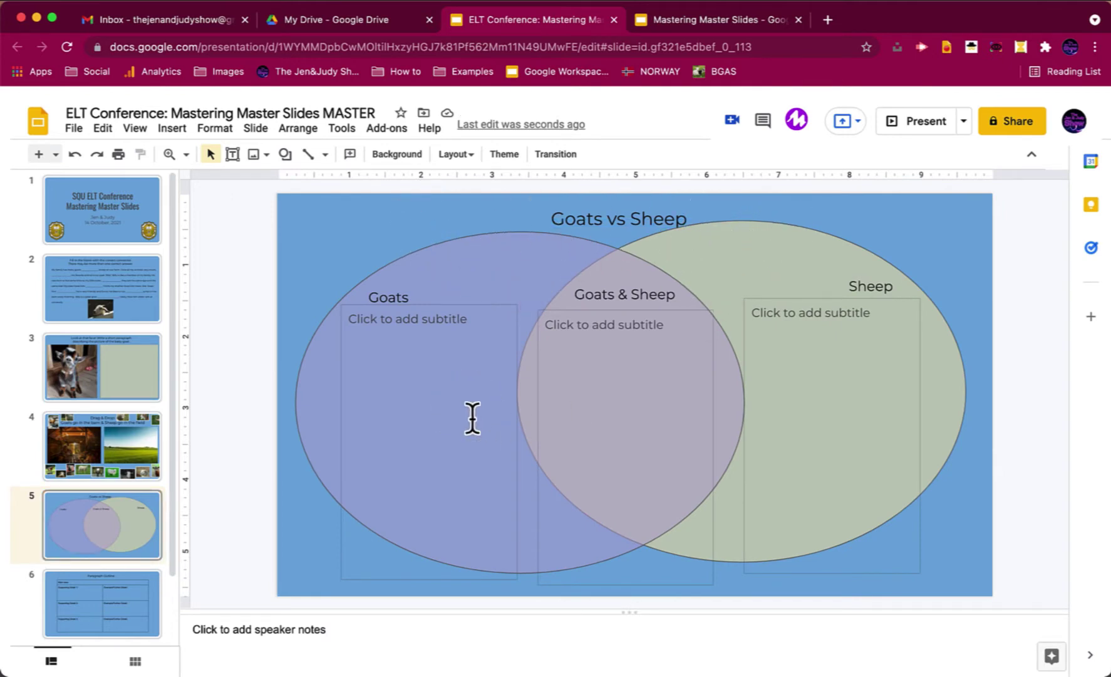
pyautogui.click(619, 372)
pyautogui.click(824, 379)
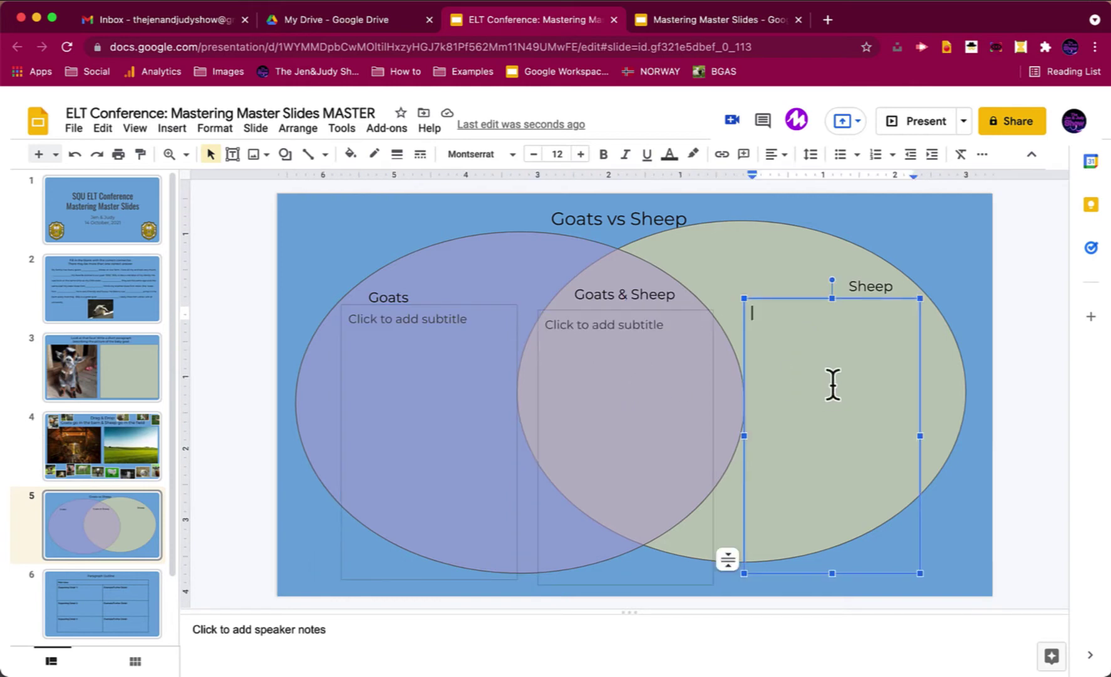
pyautogui.click(1010, 381)
# Open the theme editor from the drag-and-drop slide and look through the theme master and its layouts
pyautogui.click(117, 448)
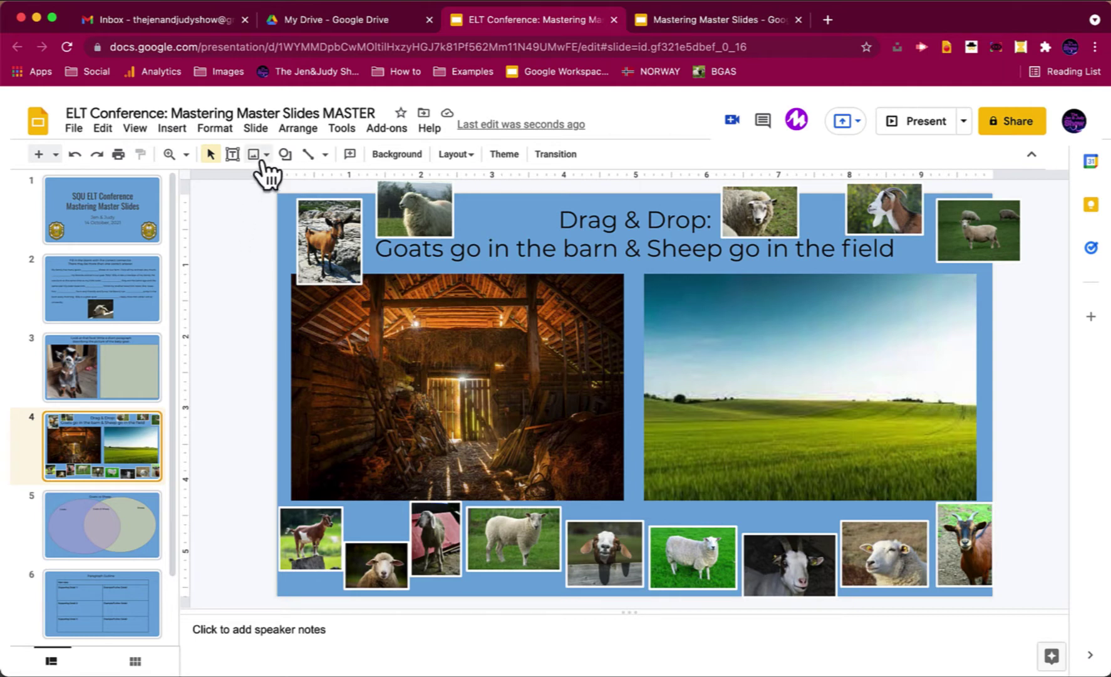
pyautogui.click(256, 129)
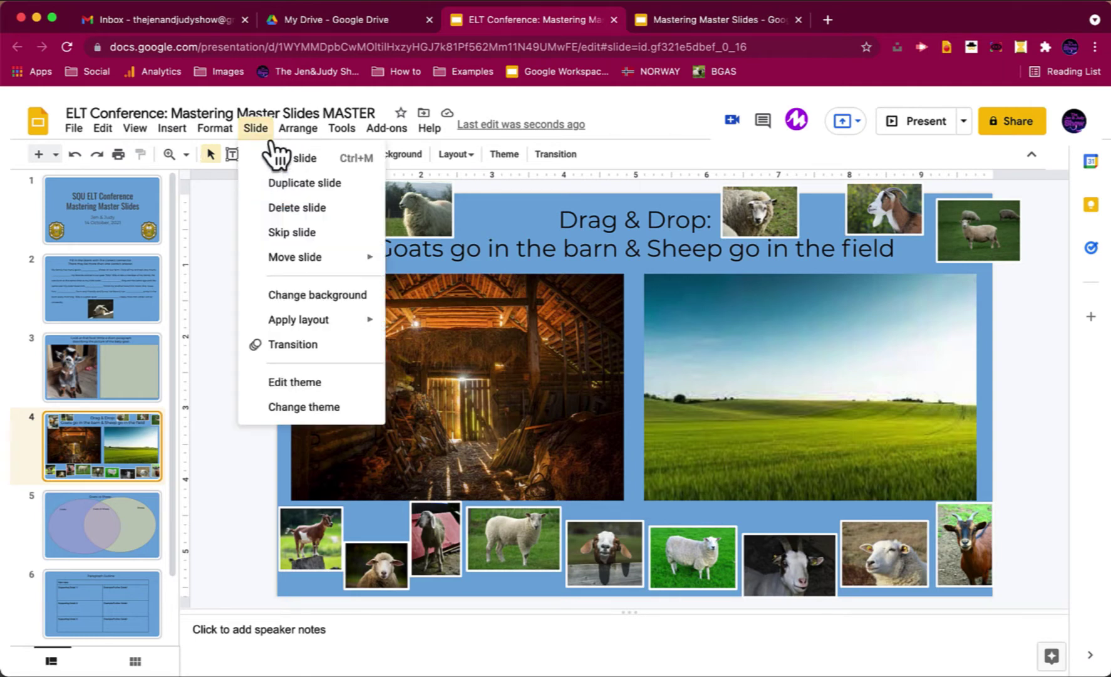
pyautogui.click(298, 383)
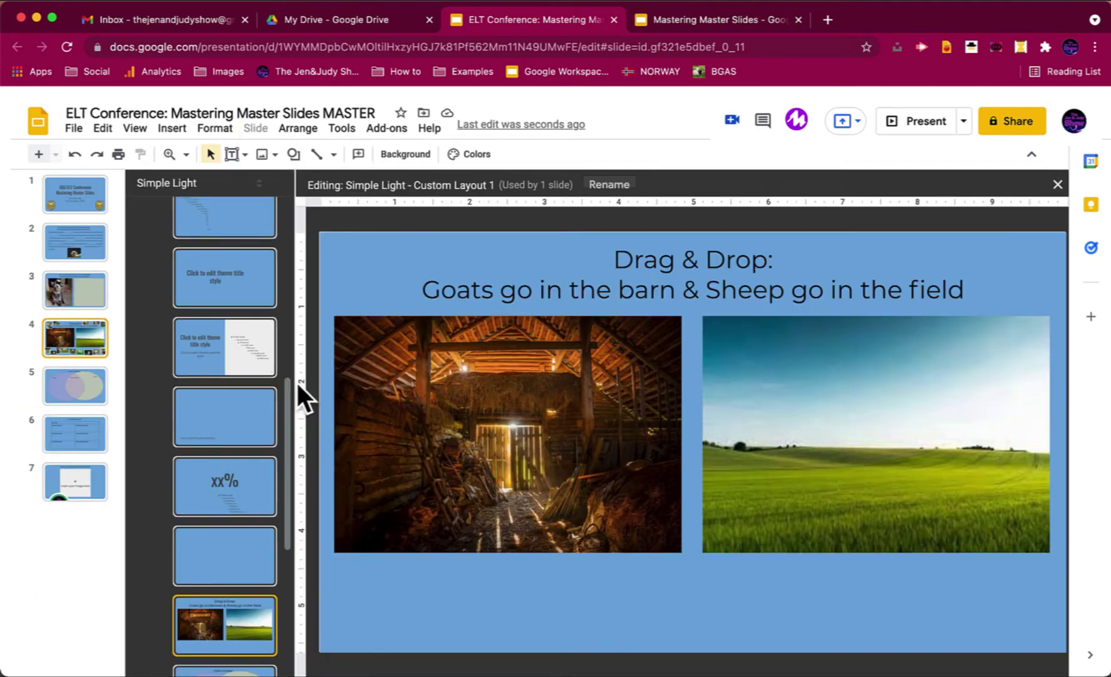
pyautogui.scroll(10, 231, 336)
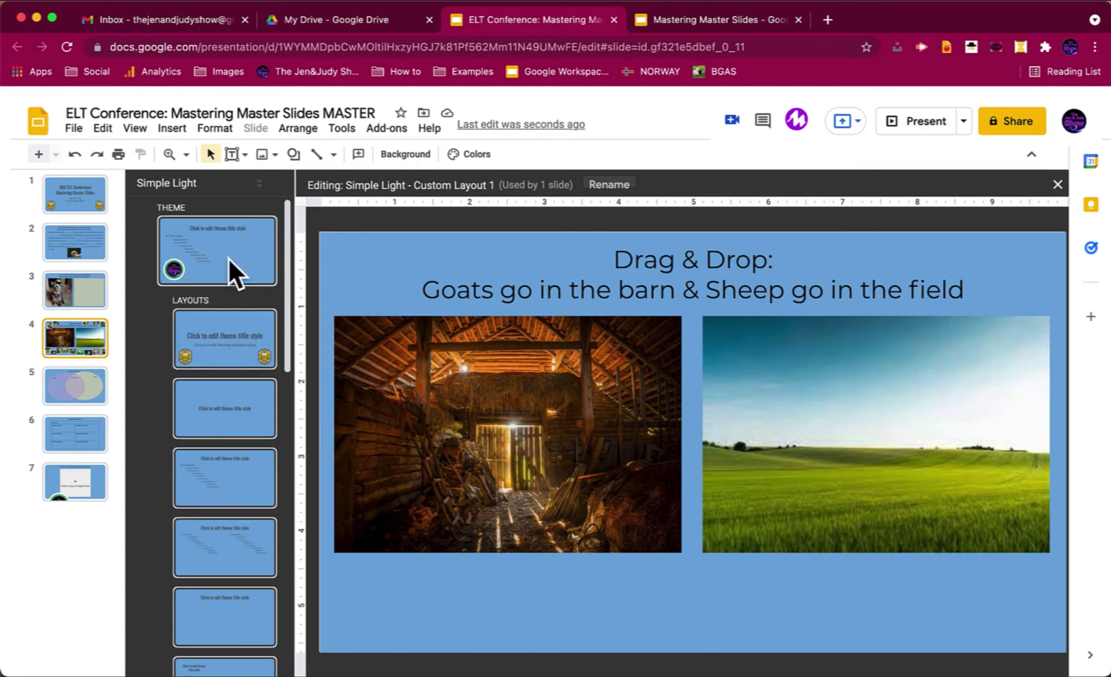
pyautogui.scroll(-10, 228, 258)
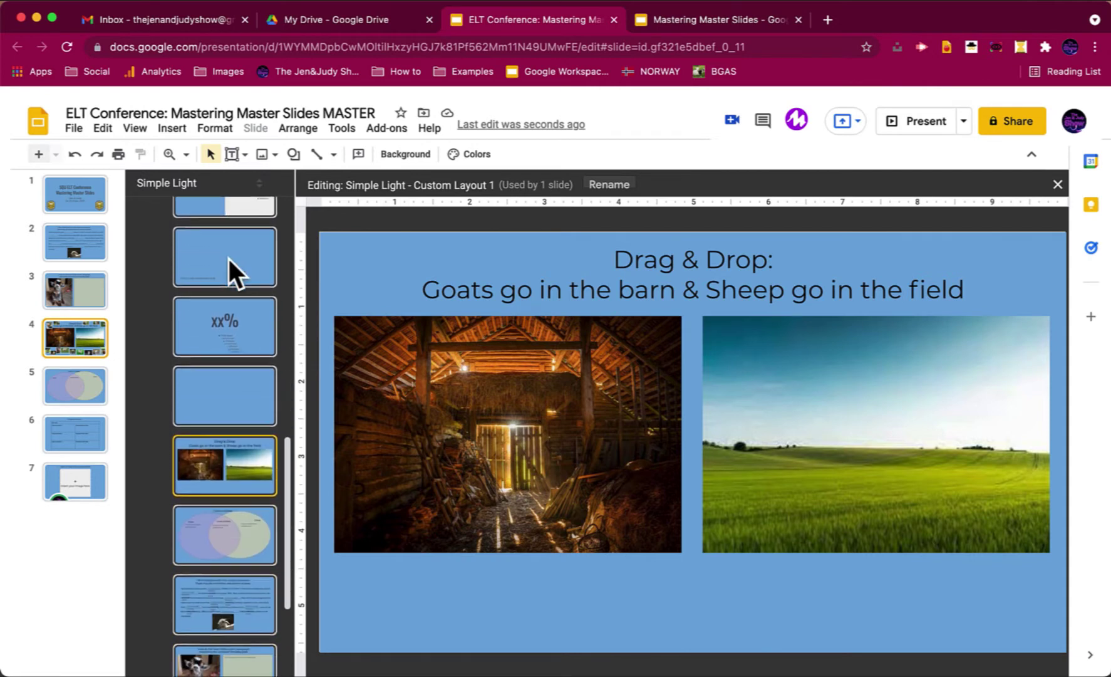
pyautogui.scroll(-3, 229, 259)
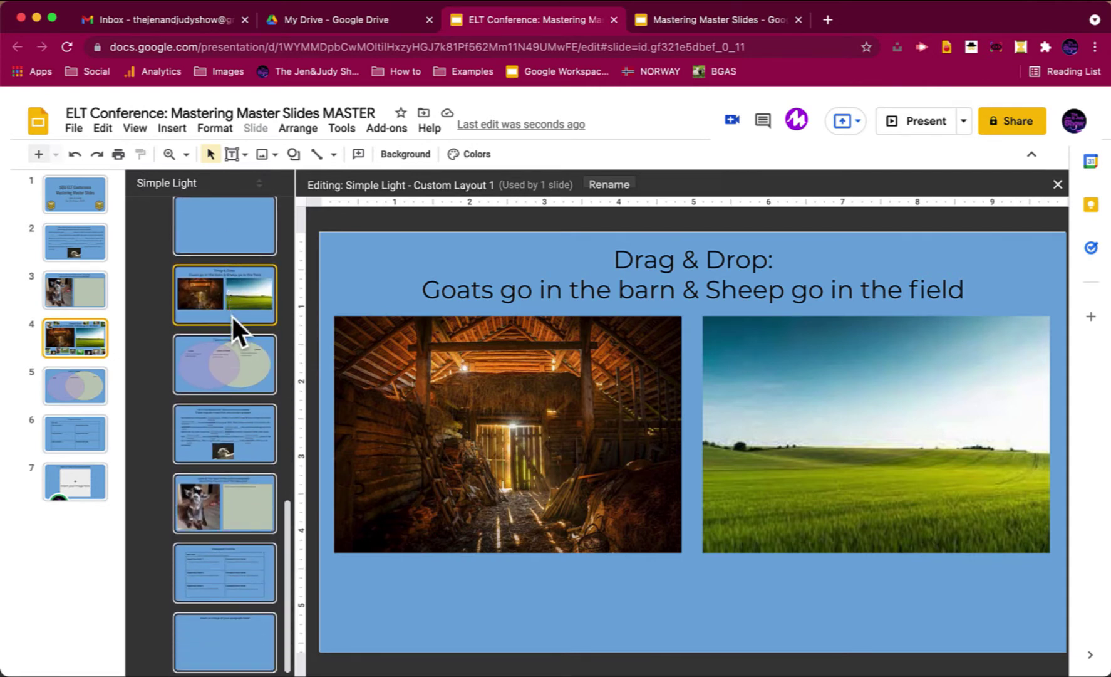
pyautogui.click(233, 317)
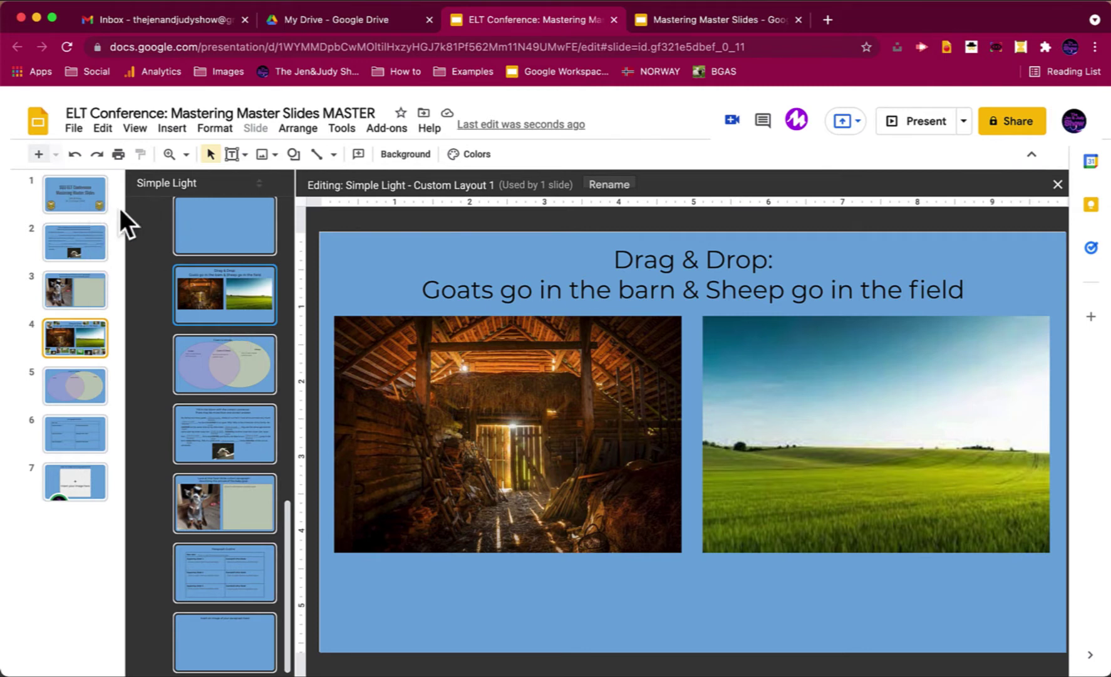
# Duplicate the Blank layout in the Simple Light theme
pyautogui.scroll(1, 237, 243)
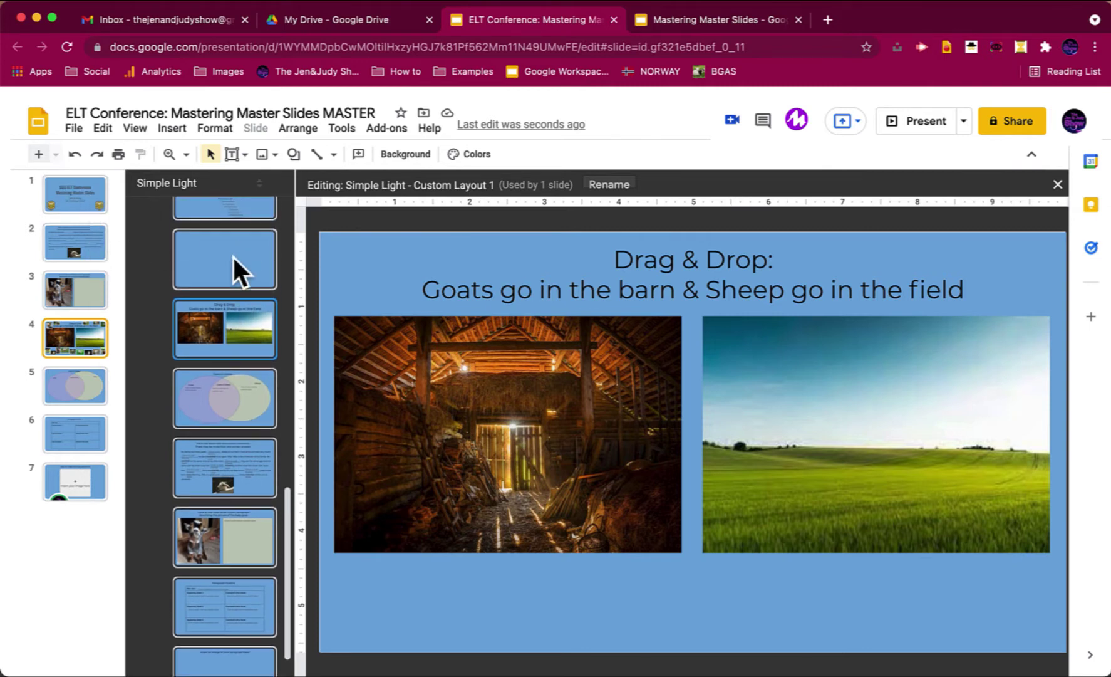
pyautogui.rightClick(232, 254)
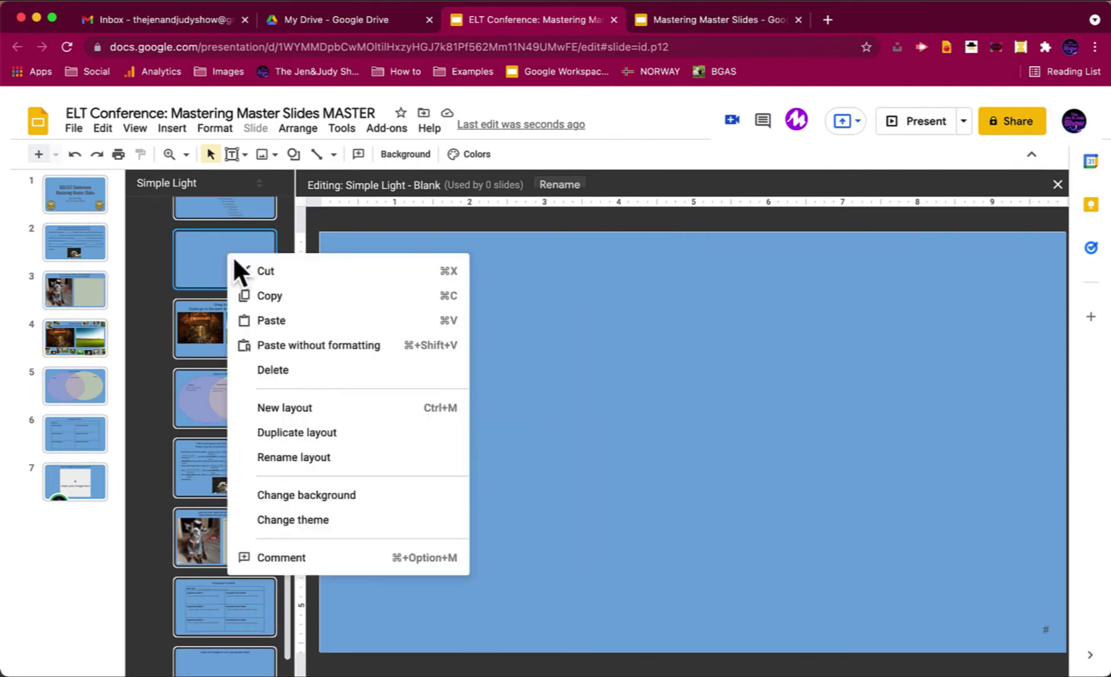
pyautogui.click(307, 438)
pyautogui.moveTo(235, 328)
pyautogui.mouseDown()
pyautogui.moveTo(237, 431)
pyautogui.moveTo(239, 332)
pyautogui.mouseUp()
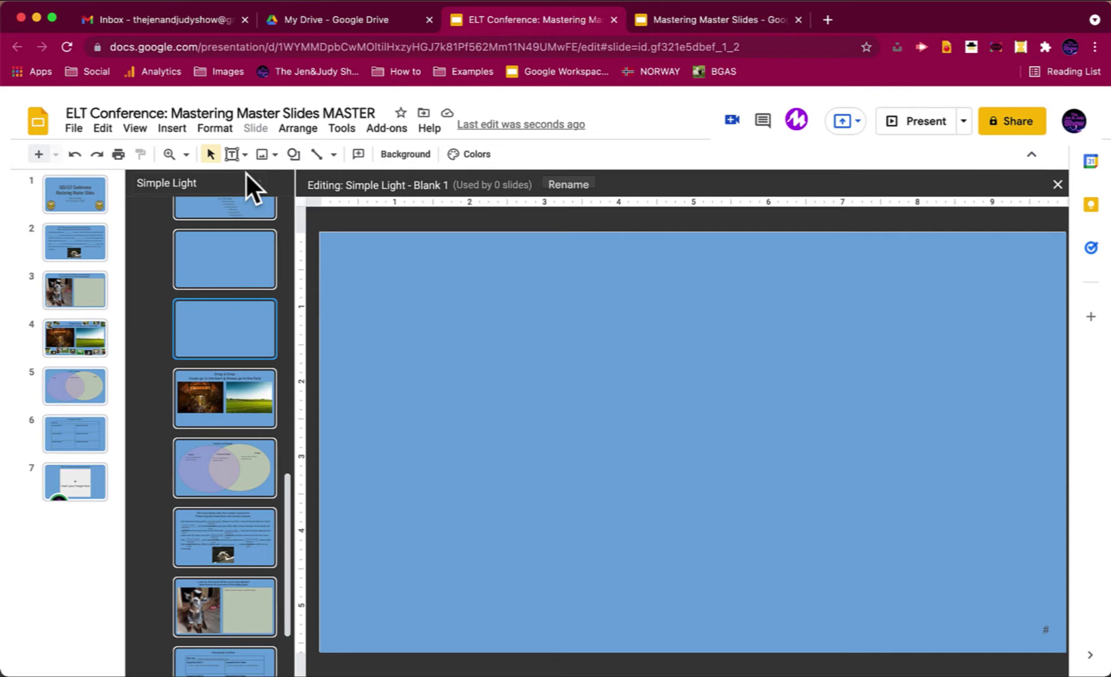
# Add a text box about 8 inches wide near the layout's top edge reading "Drag & Drop" and, below, "Goats go in the barn & Sheep go in the field"
pyautogui.click(242, 154)
pyautogui.click(270, 183)
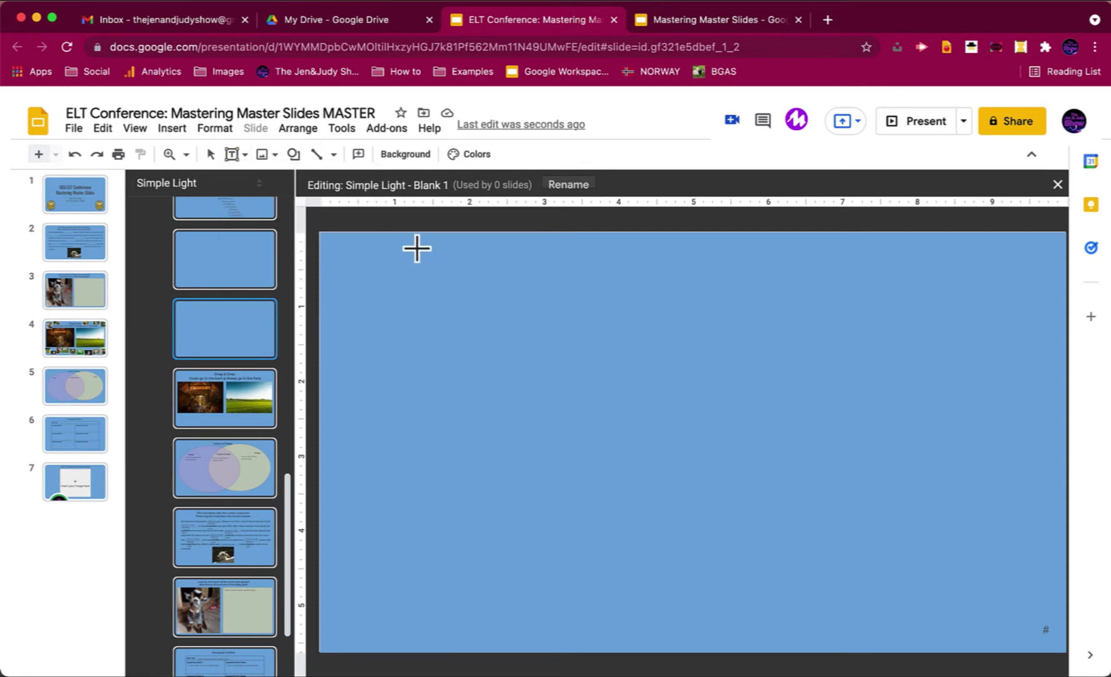
pyautogui.moveTo(393, 239); pyautogui.dragTo(997, 329)
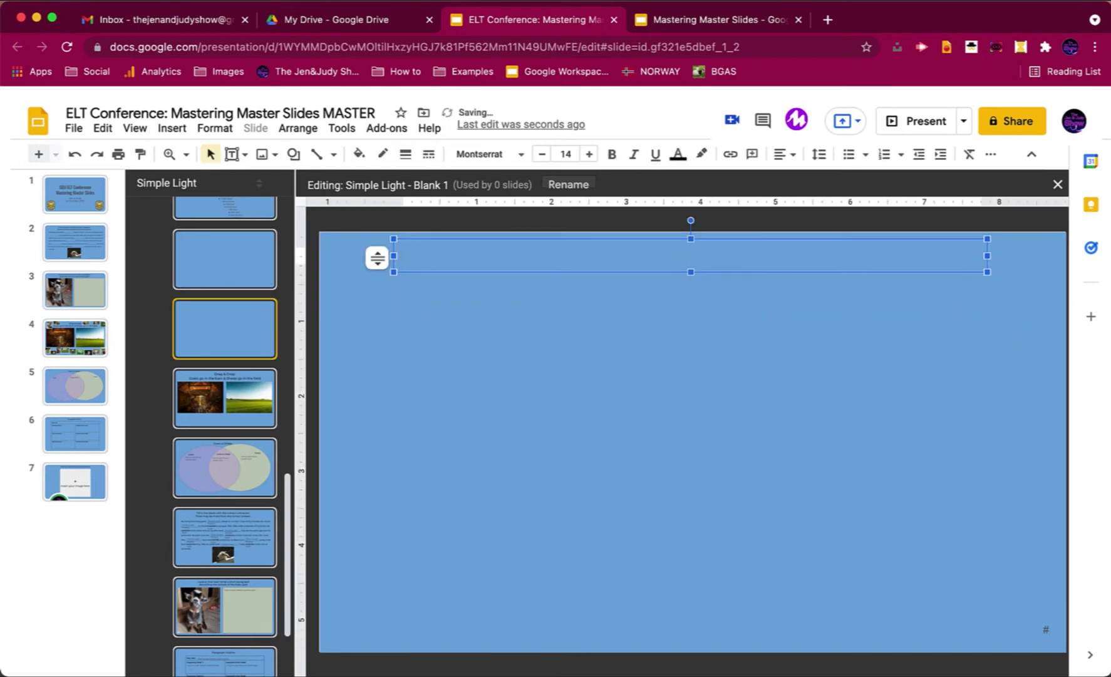
pyautogui.write('Drag & Drop')
pyautogui.press('Return')
pyautogui.write('Goats go in the barn & ')
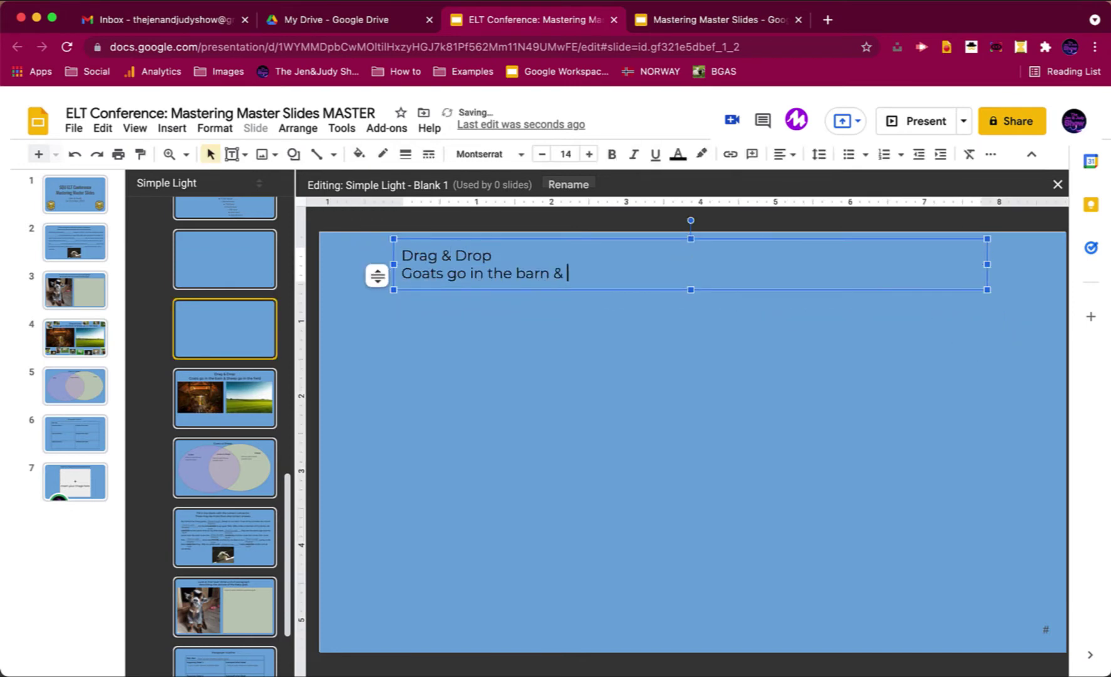
pyautogui.write('Sheep go in the field')
# Center-align both lines of the instruction text
pyautogui.press('super+a')
pyautogui.click(784, 154)
pyautogui.click(804, 181)
# Set the instruction text's font size to 21 and shift its text box up to the layout's top edge
pyautogui.click(590, 154)
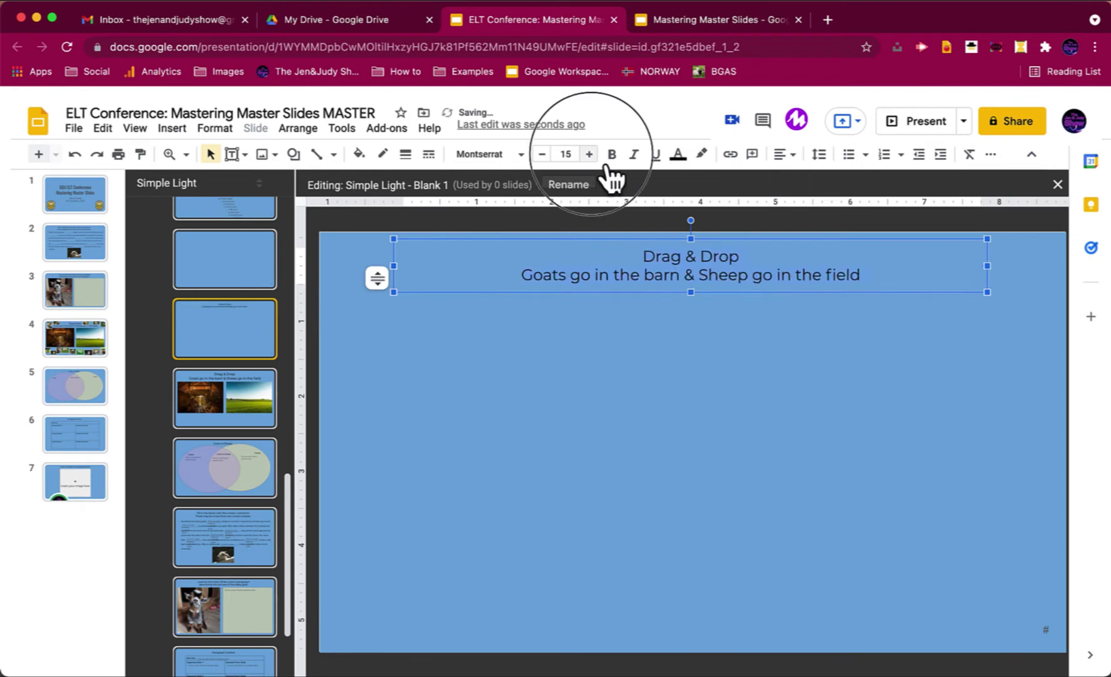
pyautogui.hotkey('ctrl', 'shift', '.')
pyautogui.hotkey('ctrl', 'shift', '.')
pyautogui.hotkey('ctrl', 'shift', '.')
pyautogui.hotkey('ctrl', 'shift', '.')
pyautogui.hotkey('ctrl', 'shift', '.')
pyautogui.hotkey('ctrl', 'shift', '.')
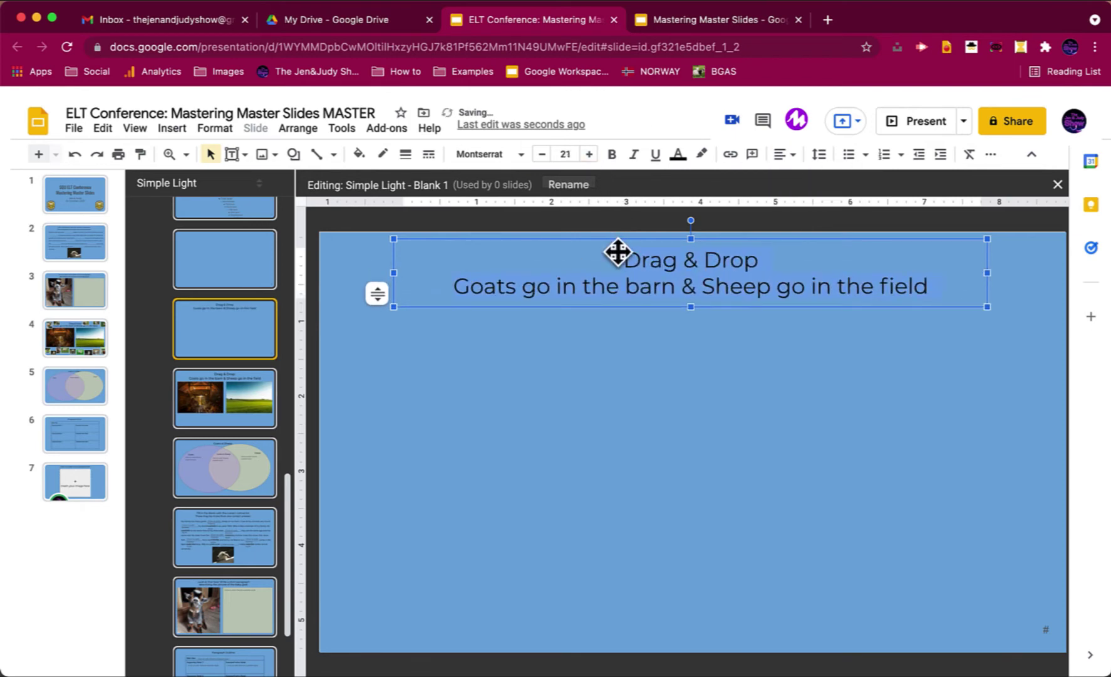
pyautogui.press('Up')
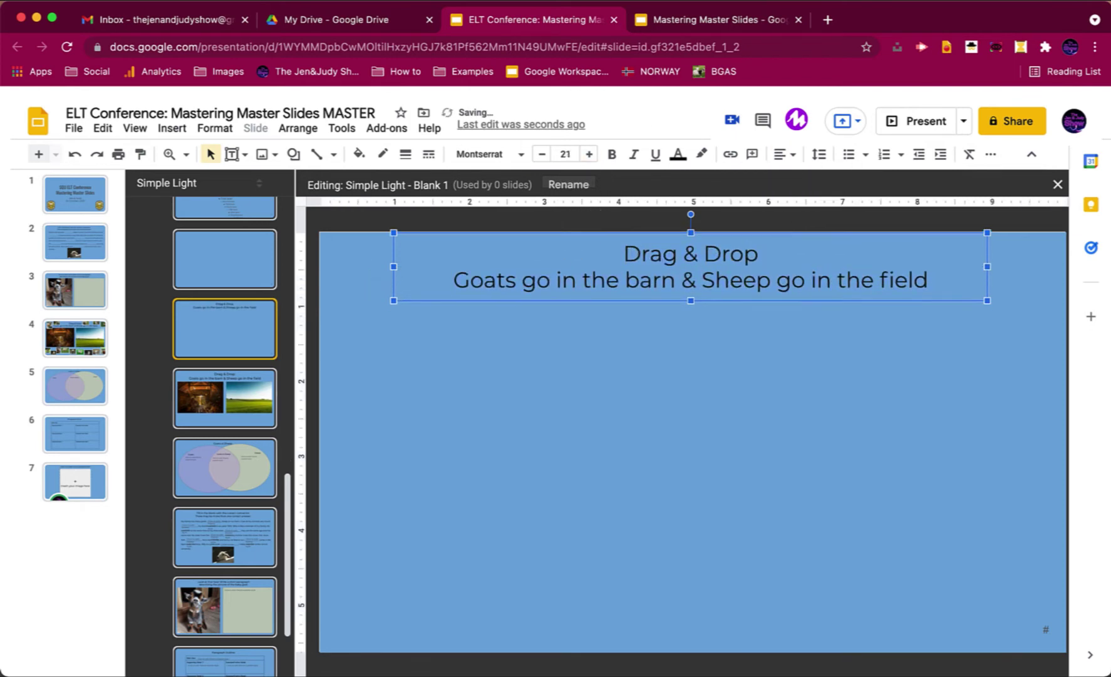
pyautogui.click(324, 221)
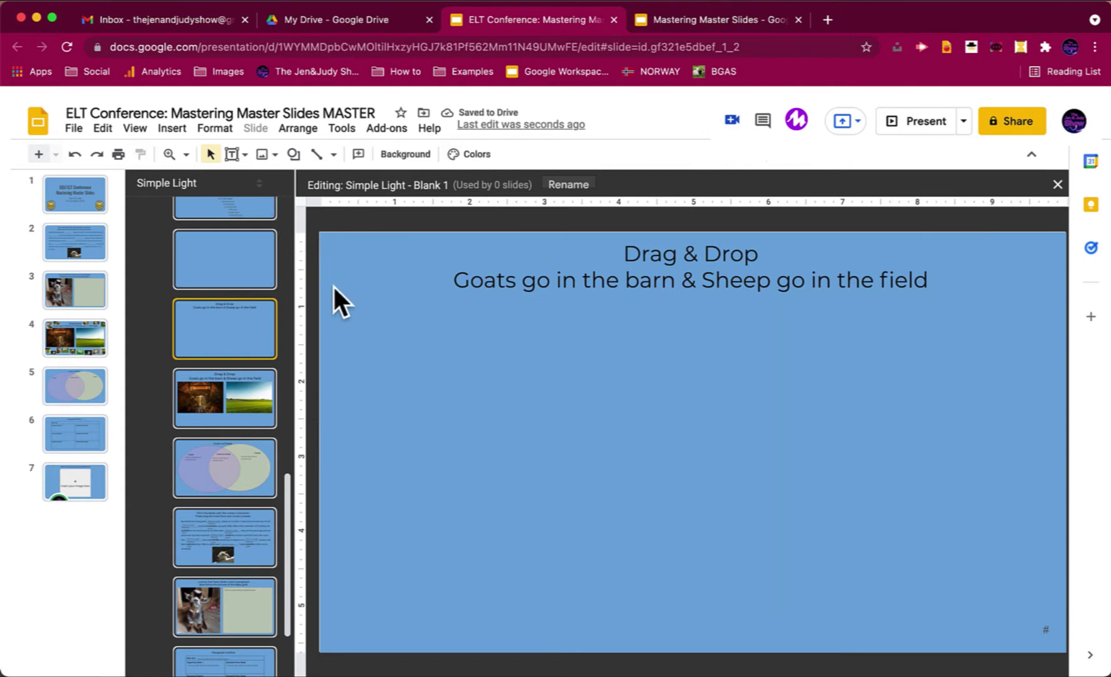
# Insert the barn and field pictures from Google Drive onto the Blank 1 layout
pyautogui.click(171, 127)
pyautogui.moveTo(203, 165)
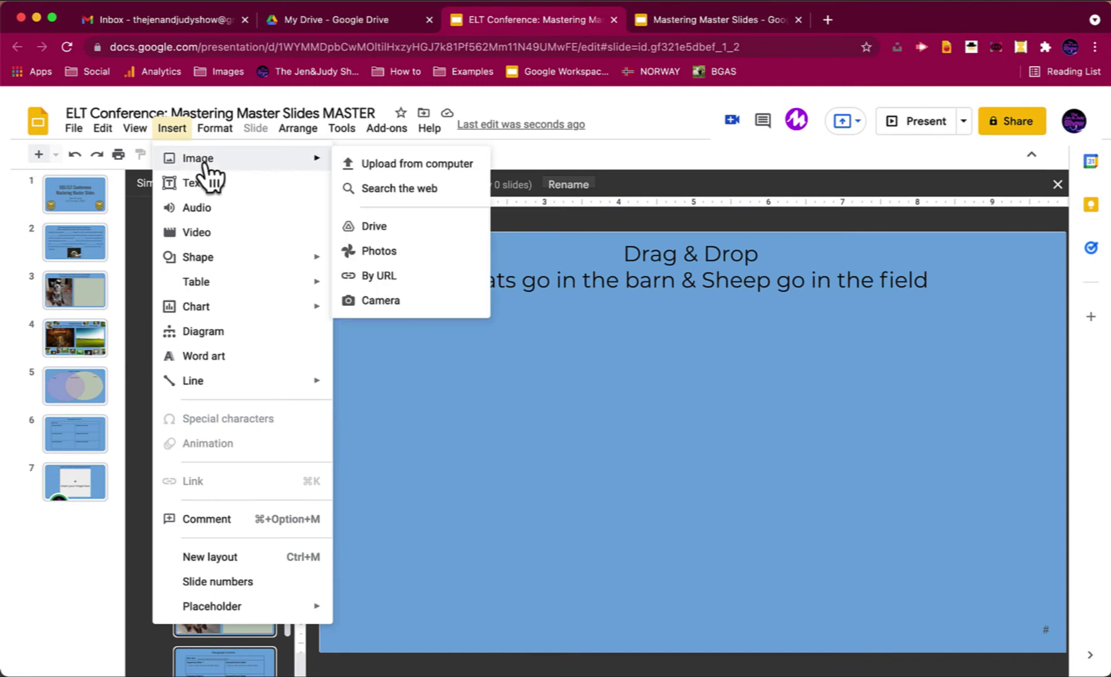
pyautogui.click(392, 229)
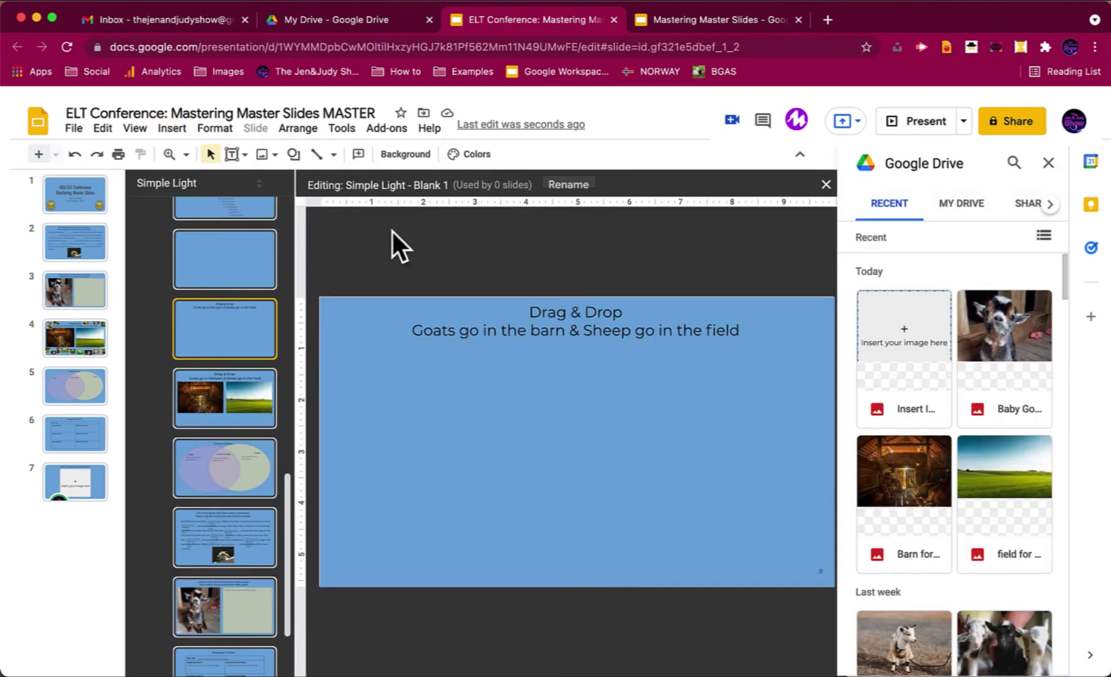
pyautogui.moveTo(905, 471); pyautogui.dragTo(404, 426)
pyautogui.moveTo(997, 481); pyautogui.dragTo(740, 404)
pyautogui.click(1049, 163)
# Resize the barn and field pictures to nearly 5 inches wide each and arrange them side by side below the text, barn on the left
pyautogui.click(689, 477)
pyautogui.moveTo(812, 640); pyautogui.dragTo(609, 501)
pyautogui.click(843, 438)
pyautogui.moveTo(824, 456); pyautogui.dragTo(695, 543)
pyautogui.click(599, 488)
pyautogui.moveTo(609, 502); pyautogui.dragTo(684, 554)
pyautogui.click(760, 446)
pyautogui.click(626, 531)
pyautogui.moveTo(859, 507); pyautogui.dragTo(879, 507)
pyautogui.moveTo(663, 497); pyautogui.dragTo(651, 490)
pyautogui.click(681, 612)
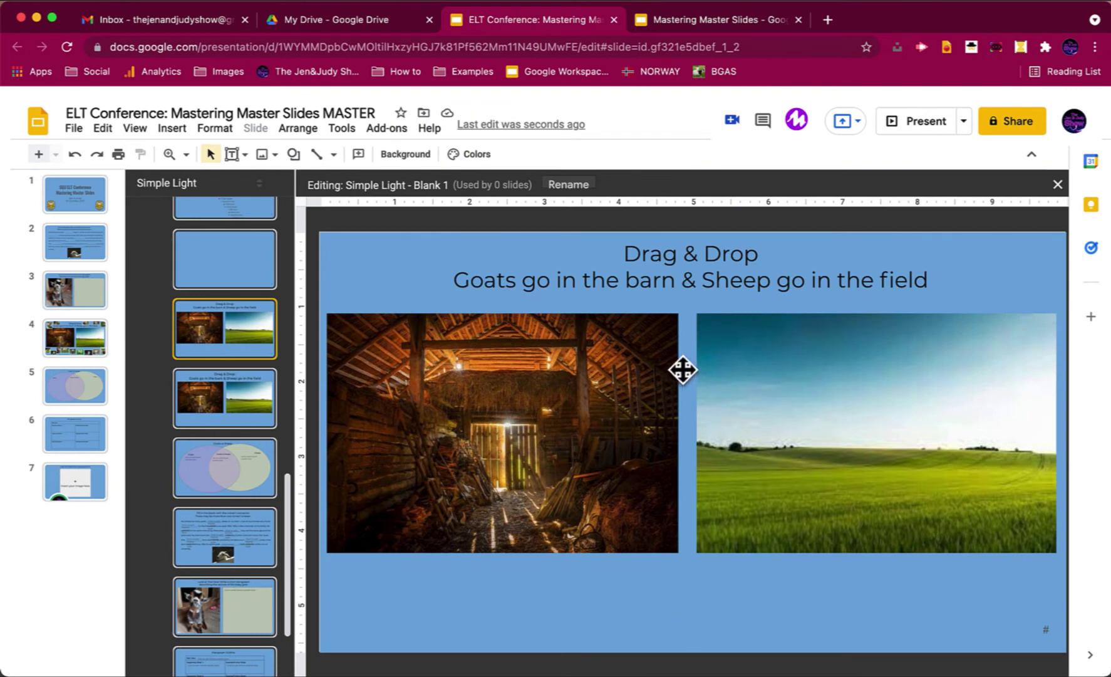
# Compare the new Blank 1 layout with Custom Layout 1 and close the theme editor
pyautogui.click(254, 400)
pyautogui.click(250, 329)
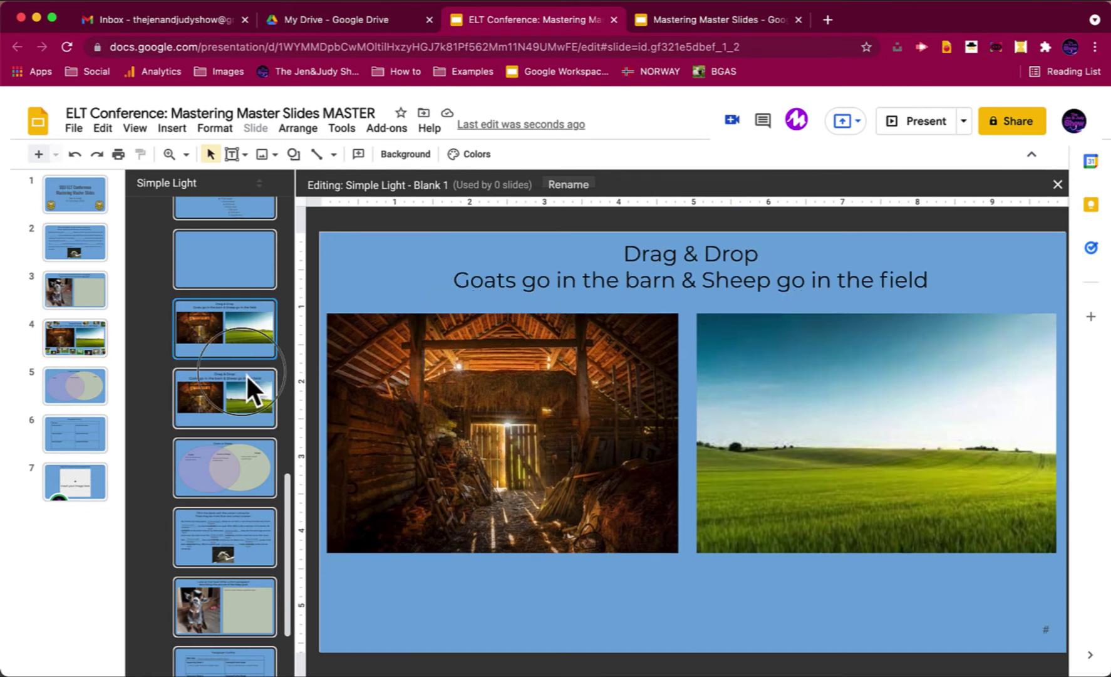
pyautogui.click(247, 374)
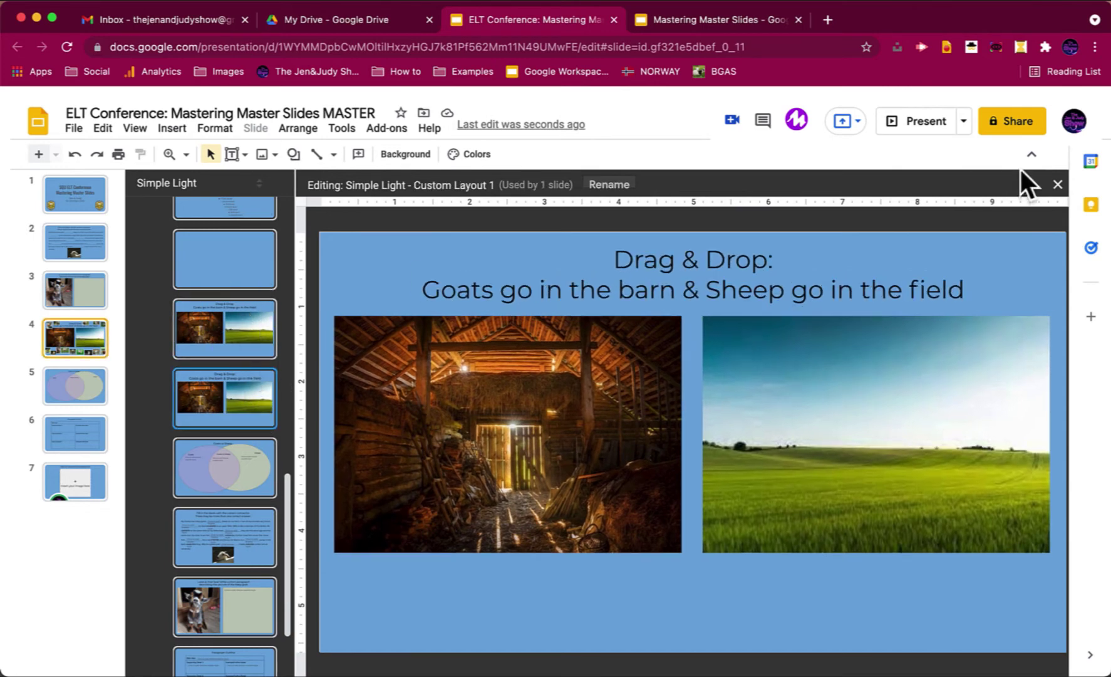
pyautogui.click(1058, 185)
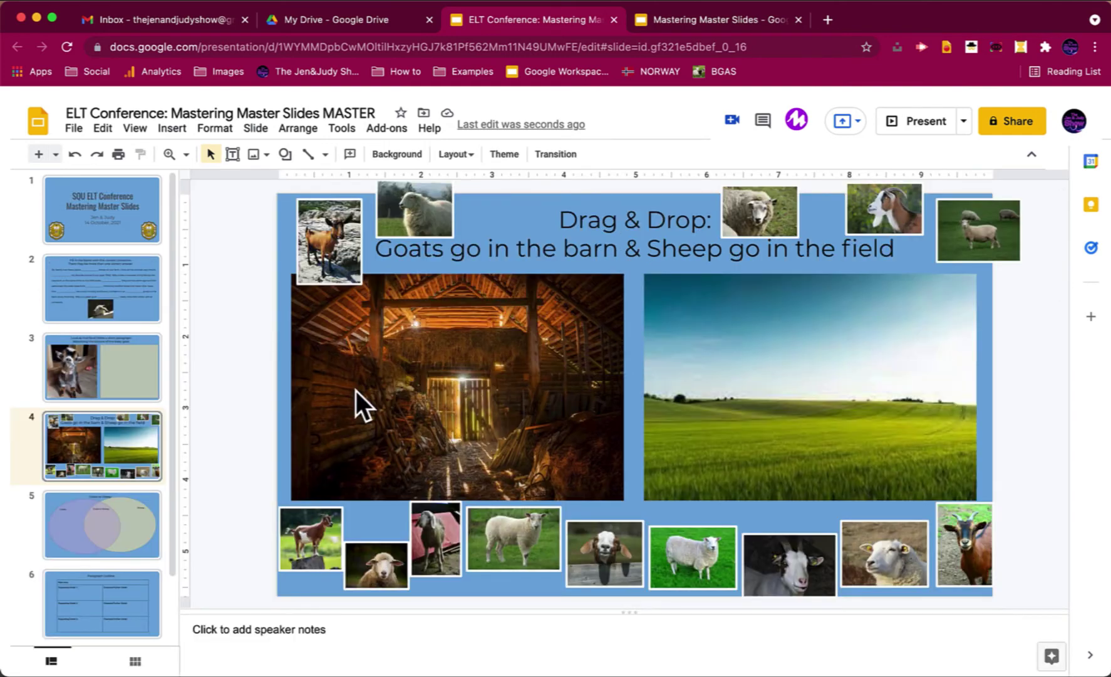
# Add a new slide after slide 4 using the Blank 1 layout
pyautogui.scroll(-2, 129, 495)
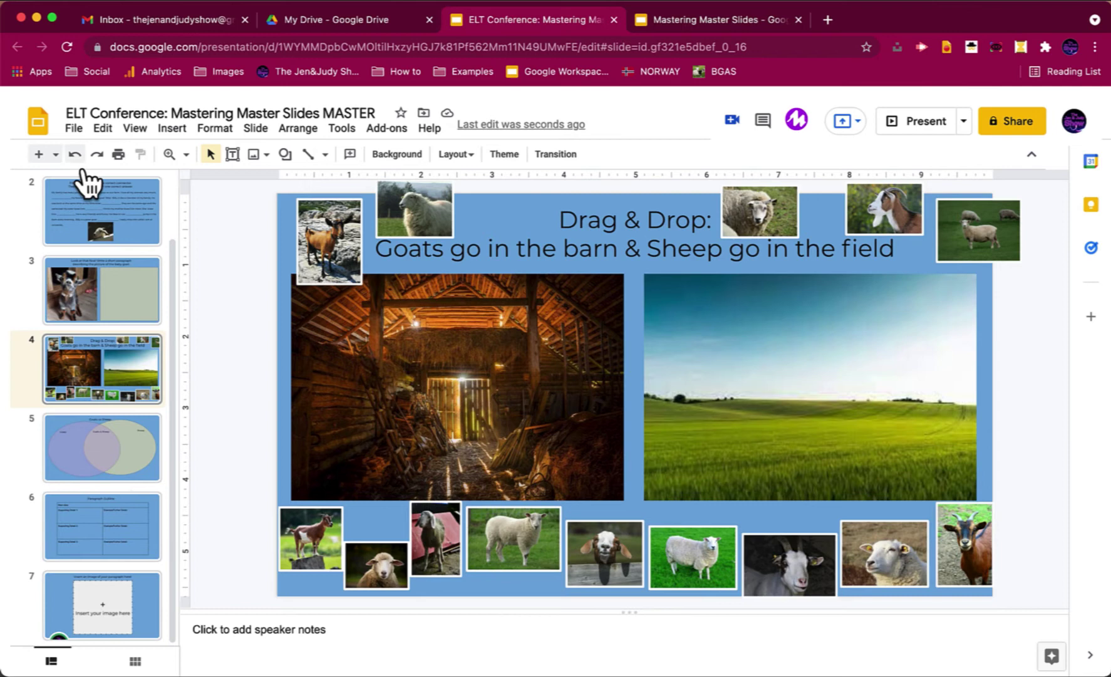
pyautogui.click(56, 154)
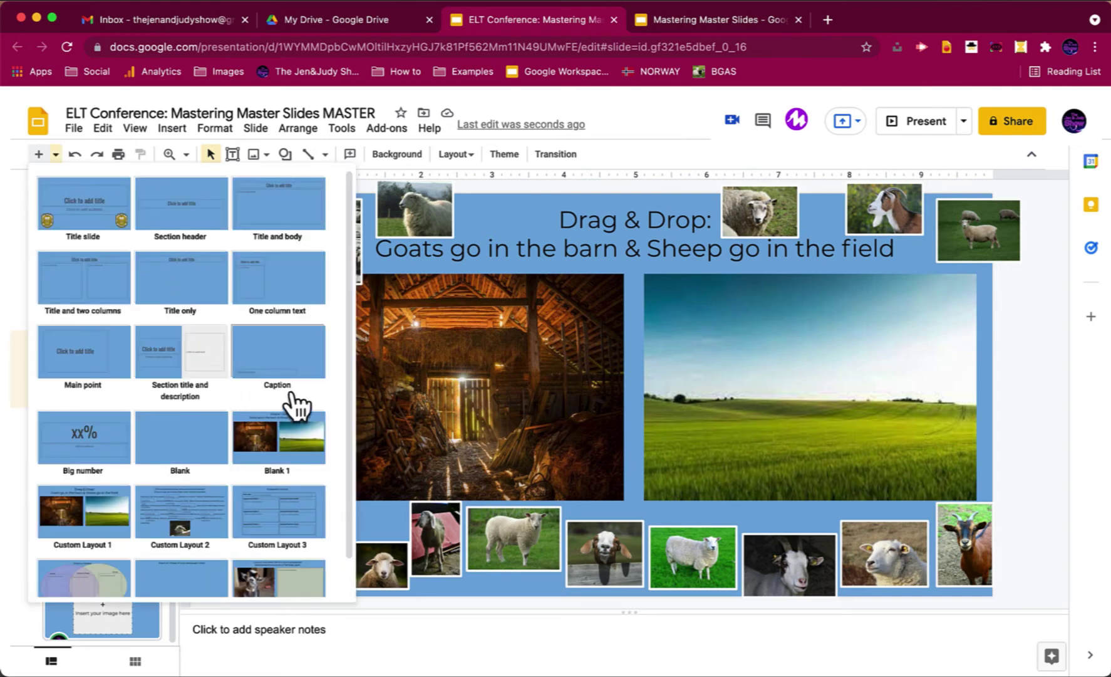
pyautogui.click(283, 454)
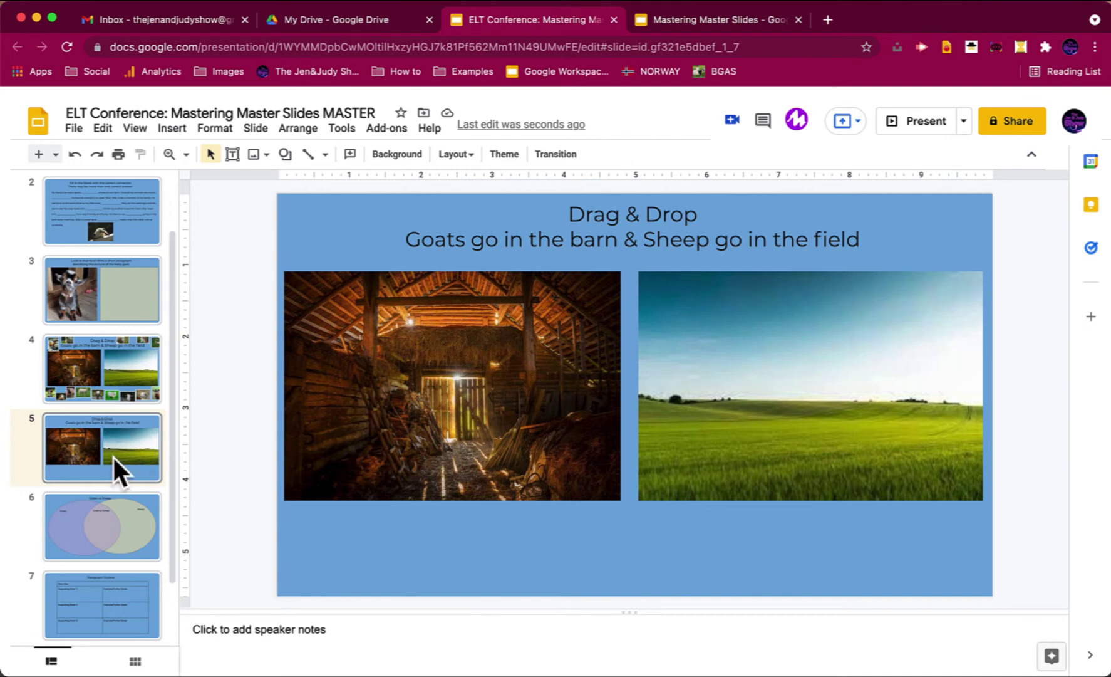
# Try moving the brown goat picture on slide 4 onto the barn, undo the move and return to slide 5
pyautogui.click(143, 395)
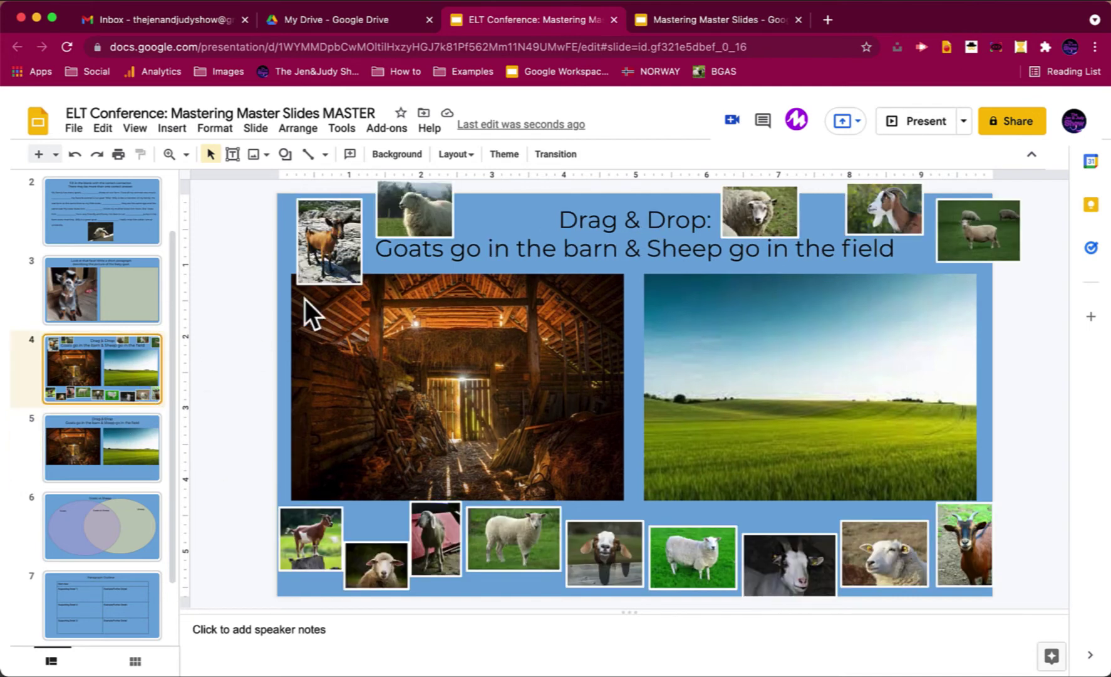
pyautogui.moveTo(323, 258); pyautogui.dragTo(372, 372)
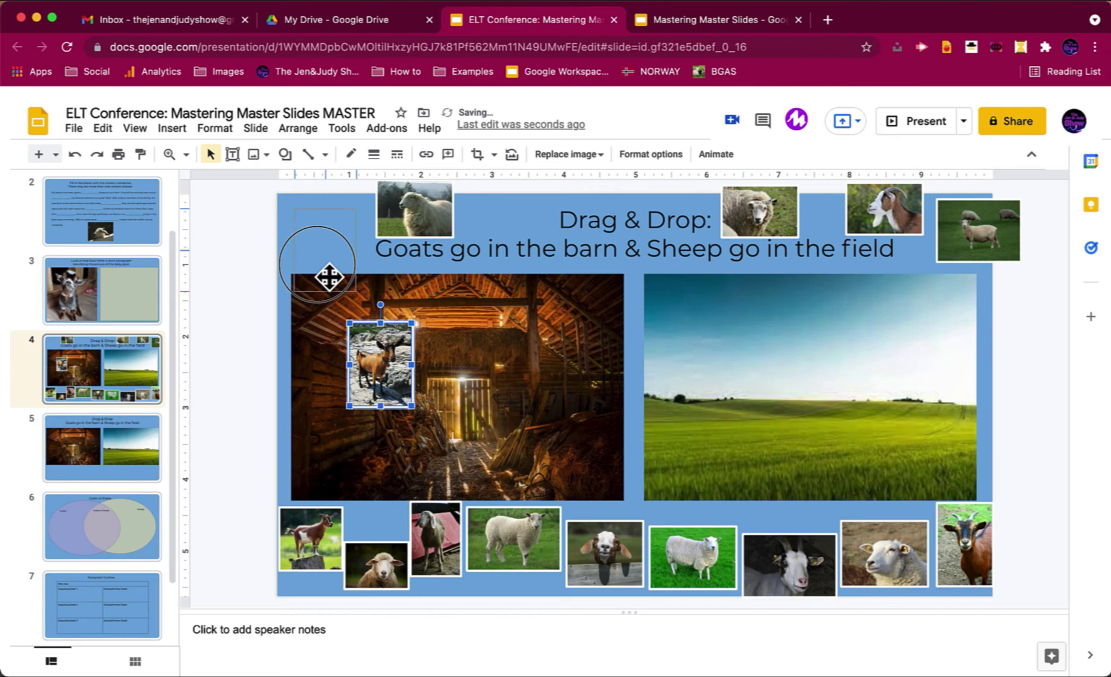
pyautogui.press('super+z')
pyautogui.click(243, 265)
pyautogui.click(121, 438)
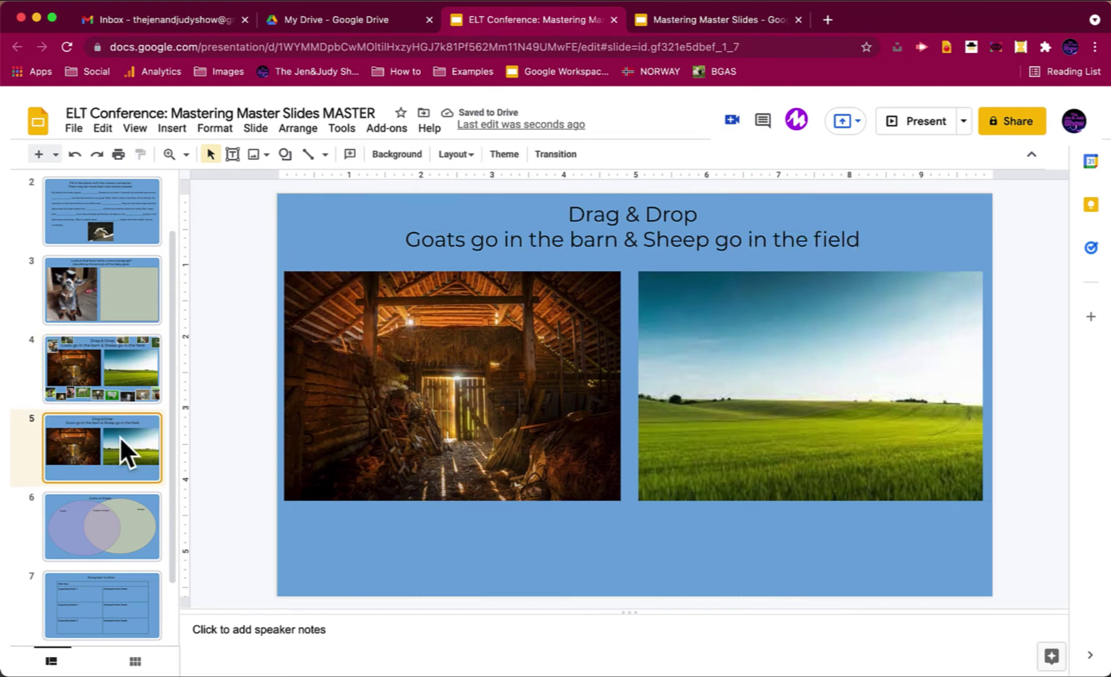
# Open the theme editor from slide 6, duplicate the Blank layout and select the copy
pyautogui.click(145, 544)
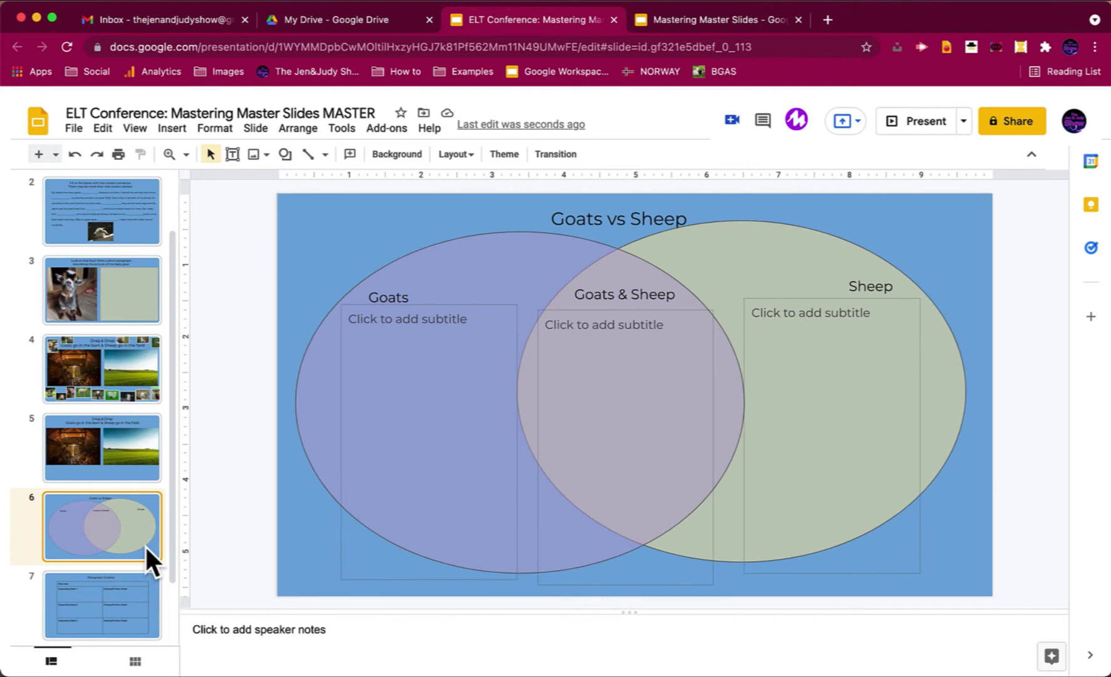
pyautogui.click(255, 128)
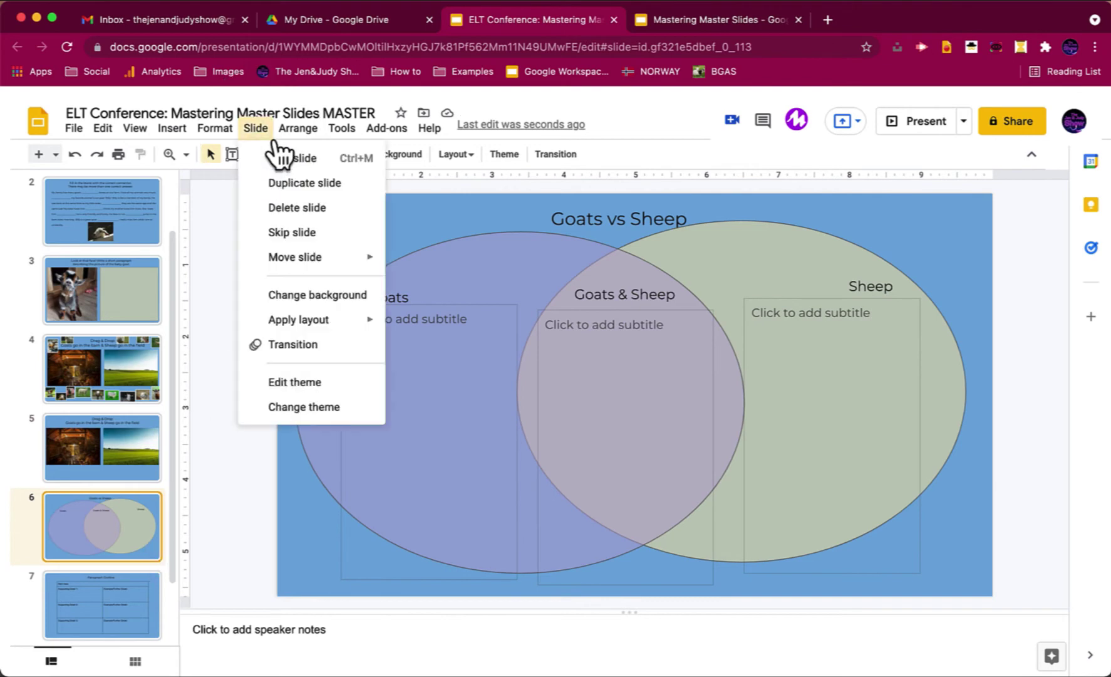
pyautogui.click(295, 381)
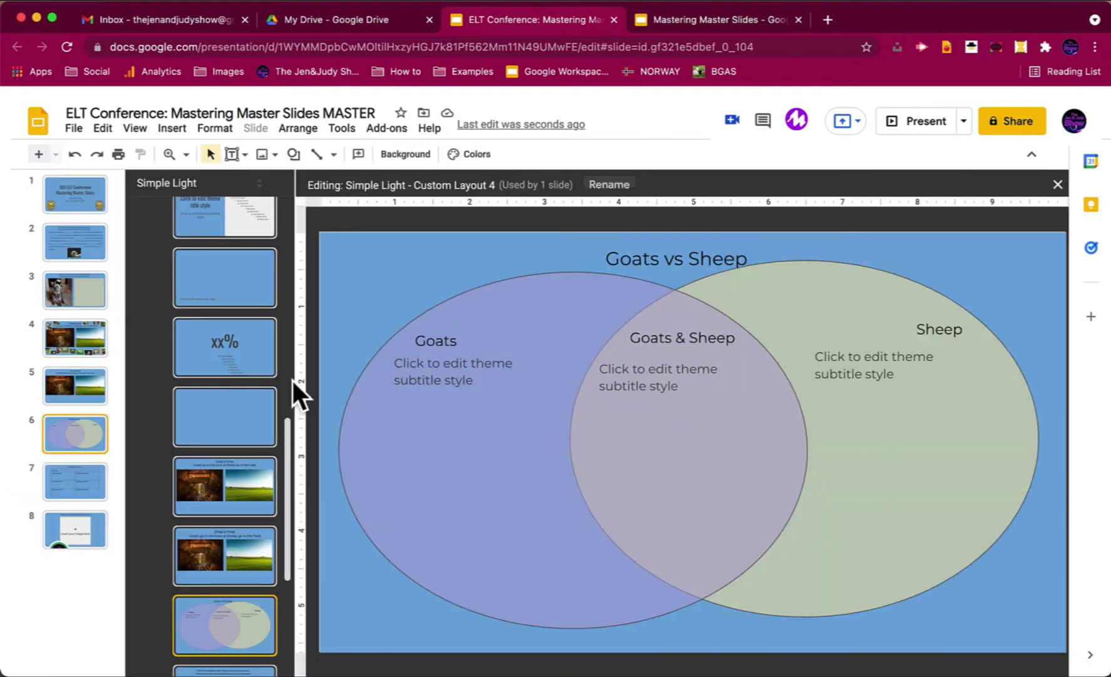
pyautogui.scroll(-3, 249, 525)
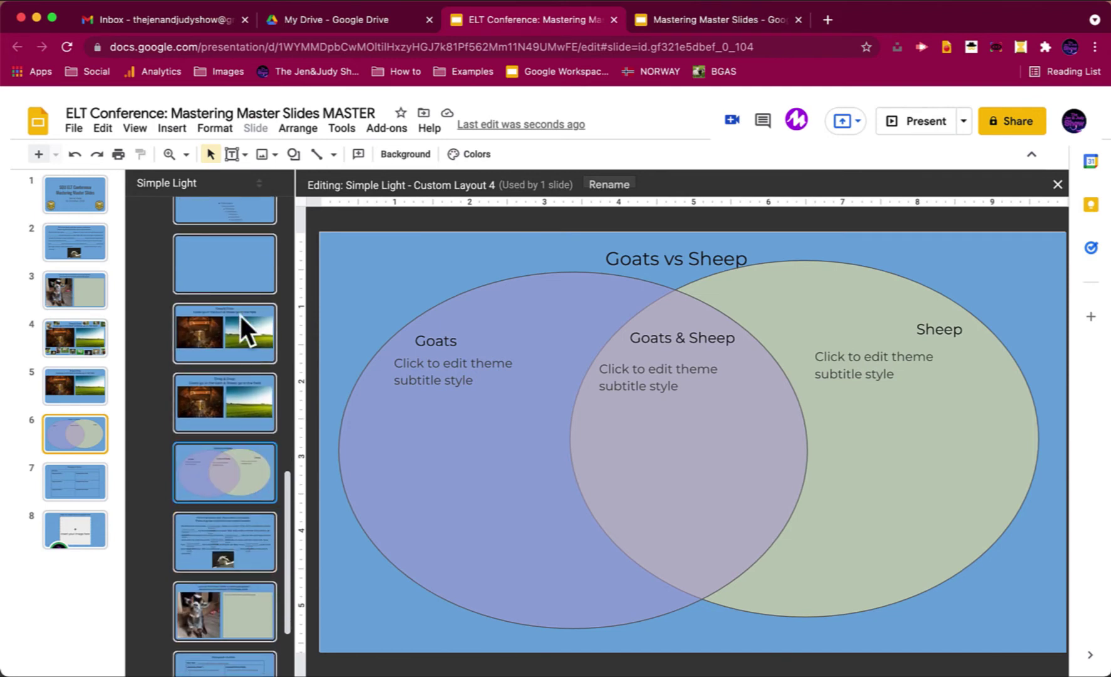
pyautogui.click(236, 266)
pyautogui.rightClick(235, 266)
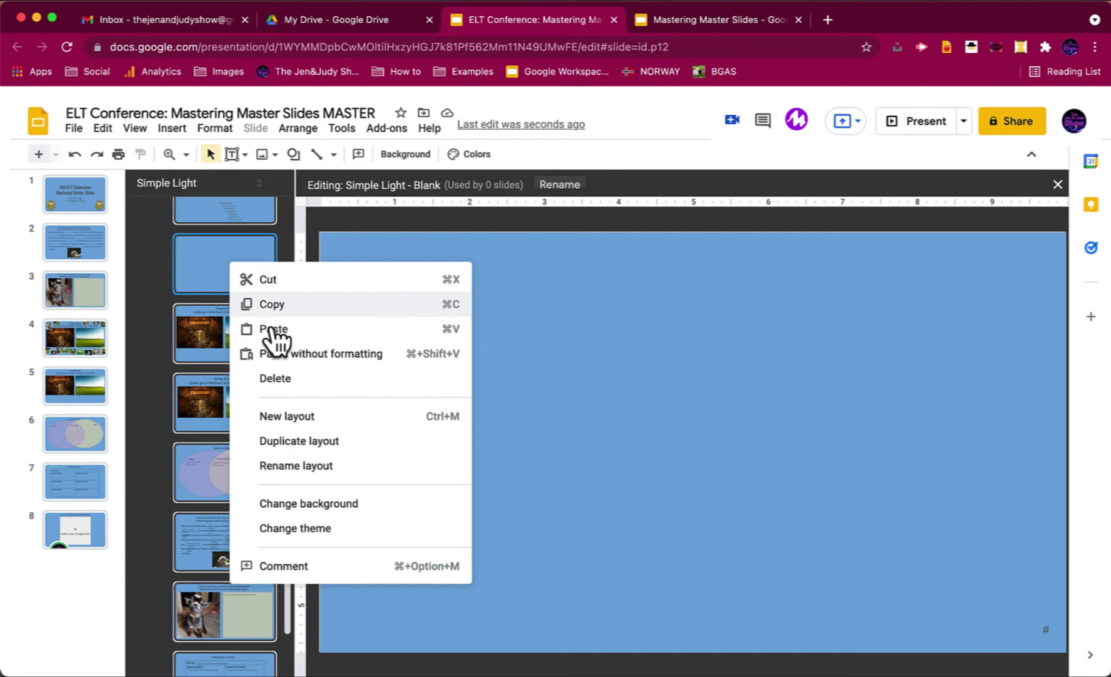
pyautogui.click(295, 446)
pyautogui.moveTo(235, 336)
pyautogui.mouseDown()
pyautogui.moveTo(235, 506)
pyautogui.moveTo(244, 343)
pyautogui.mouseUp()
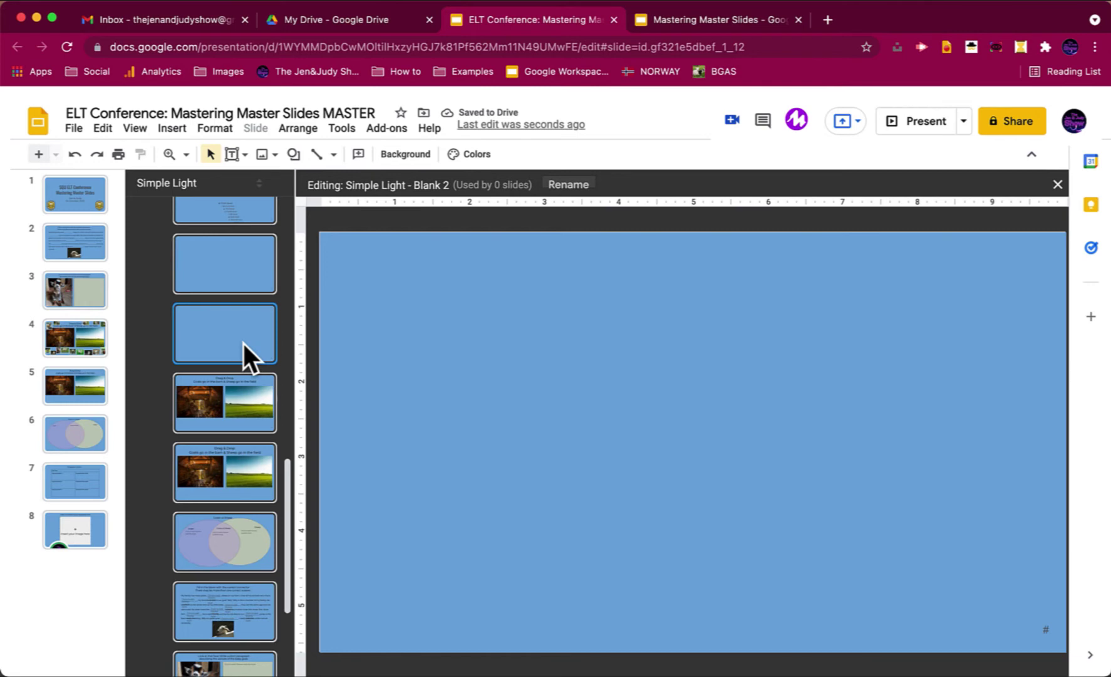
# Draw an oval about 5.6 inches wide and 4.8 inches tall on the Blank 2 layout and fill it with translucent pale yellow
pyautogui.click(294, 155)
pyautogui.moveTo(320, 180)
pyautogui.click(418, 205)
pyautogui.moveTo(343, 261); pyautogui.dragTo(764, 621)
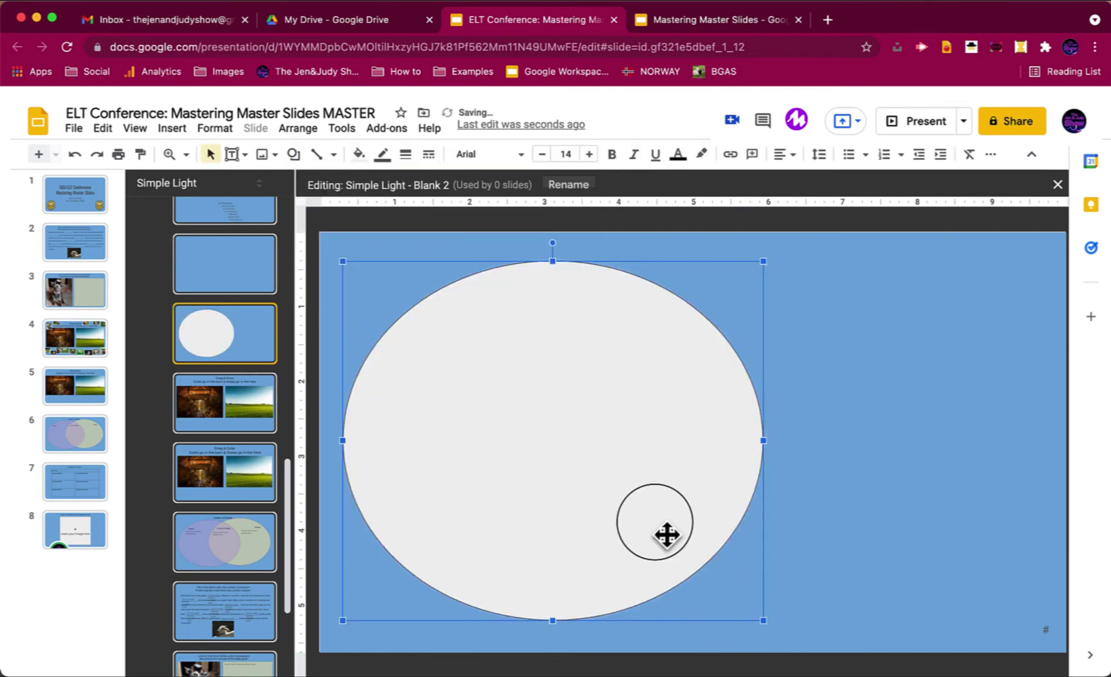
pyautogui.moveTo(667, 533); pyautogui.dragTo(663, 536)
pyautogui.click(359, 155)
pyautogui.click(389, 281)
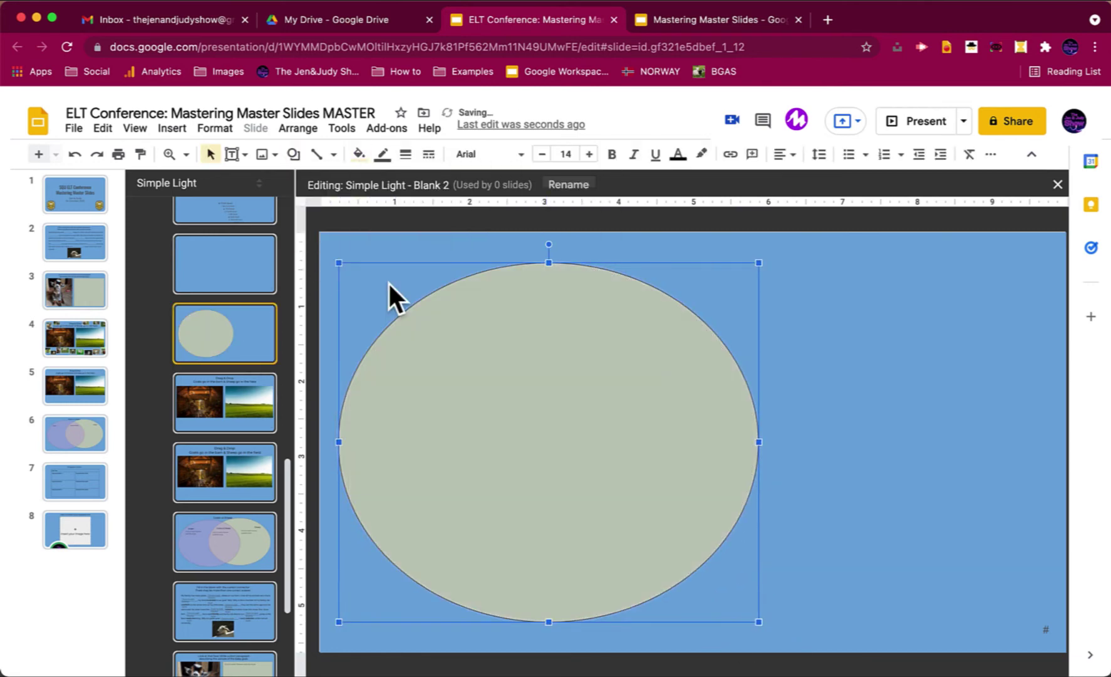
pyautogui.click(386, 156)
pyautogui.click(386, 156)
# Duplicate the oval and arrange the two side by side so they overlap in the middle as a Venn diagram
pyautogui.press('super+d')
pyautogui.moveTo(527, 388); pyautogui.dragTo(496, 385)
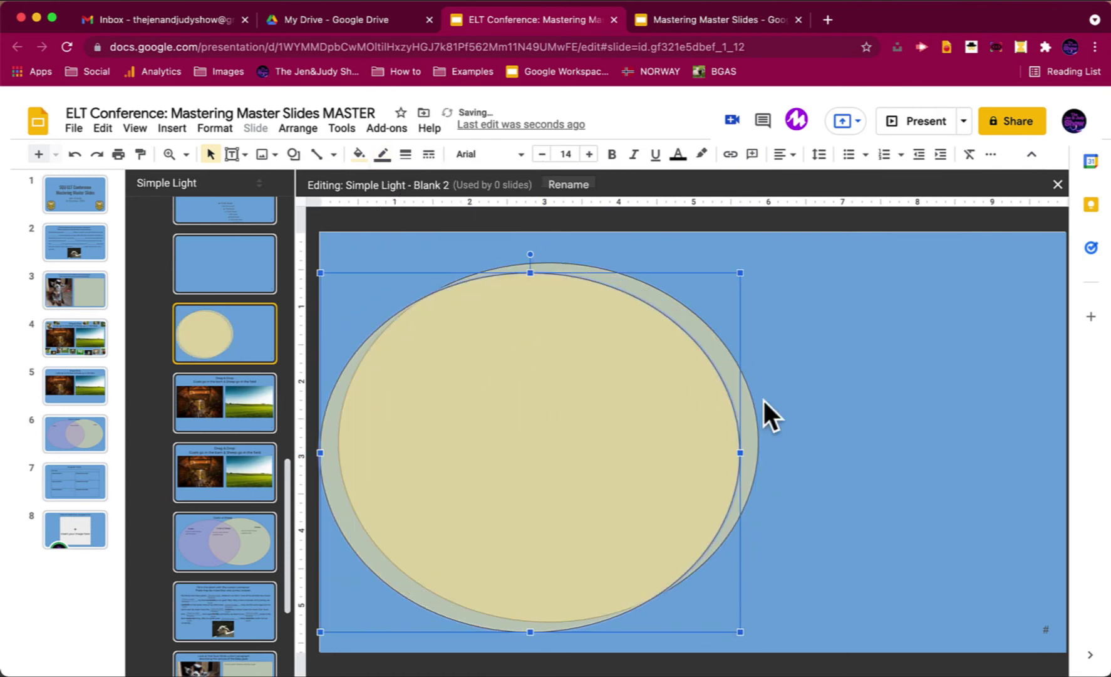
pyautogui.moveTo(754, 413); pyautogui.dragTo(1023, 412)
pyautogui.moveTo(551, 442); pyautogui.dragTo(593, 437)
pyautogui.click(827, 433)
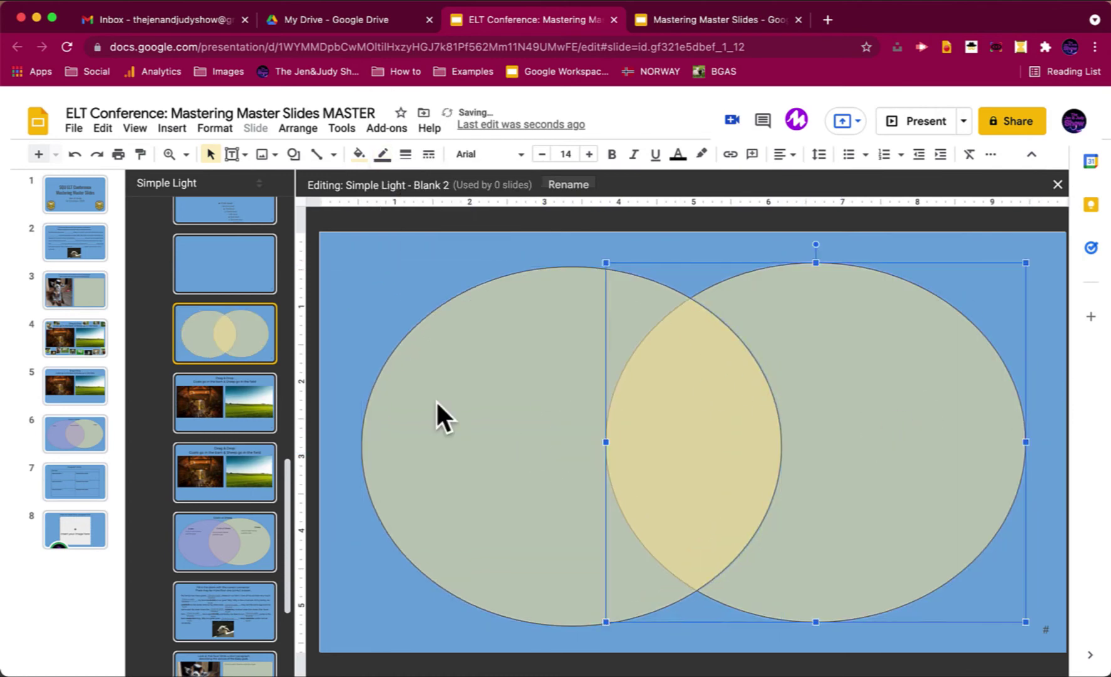
# Change the left oval's fill to a translucent purple
pyautogui.click(435, 400)
pyautogui.click(359, 154)
pyautogui.click(379, 280)
pyautogui.click(337, 253)
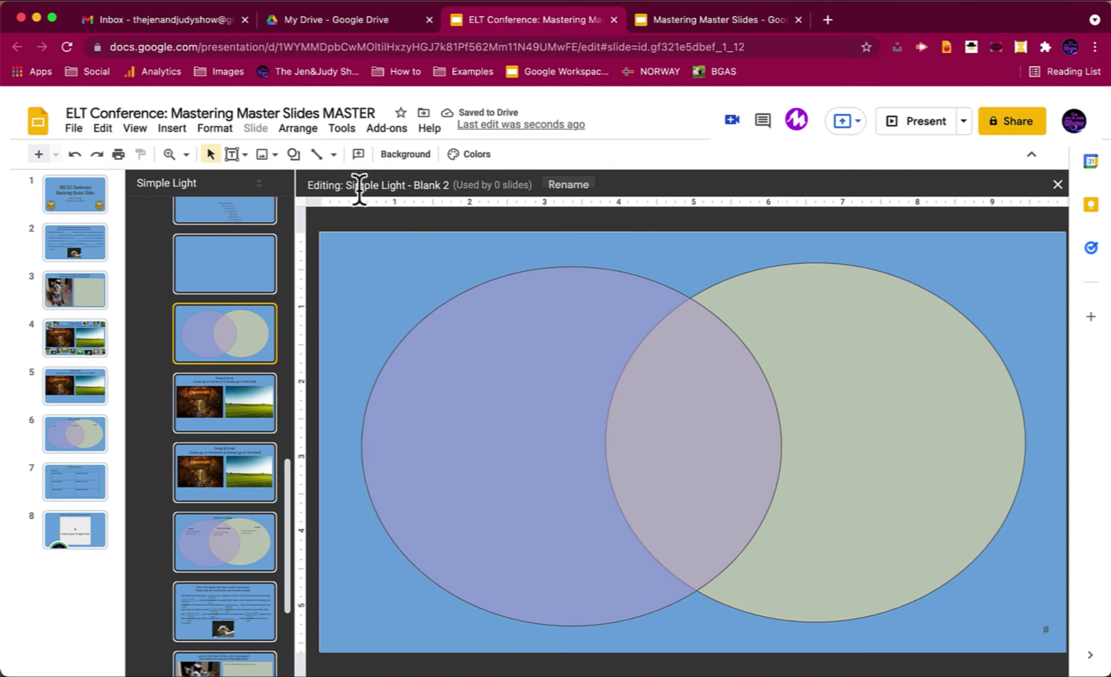
# Add a centred text box reading "Goats & Sheep" above the two ovals
pyautogui.click(246, 154)
pyautogui.click(237, 184)
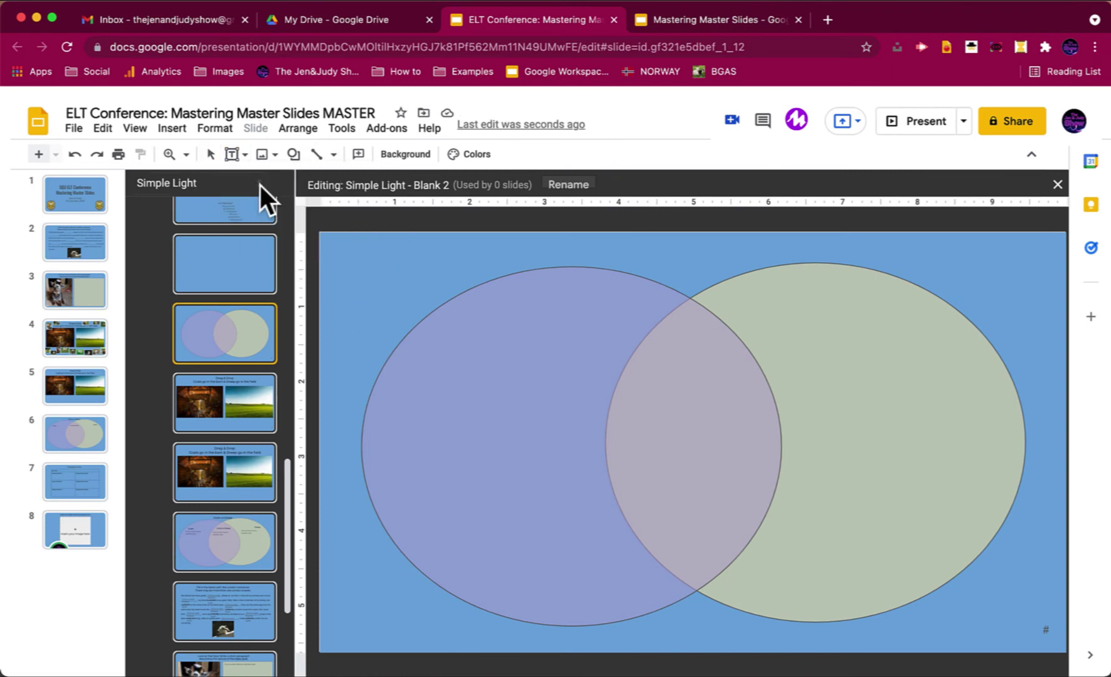
pyautogui.moveTo(560, 250); pyautogui.dragTo(837, 290)
pyautogui.write('Goats & Sheep')
pyautogui.press('super+shift+e')
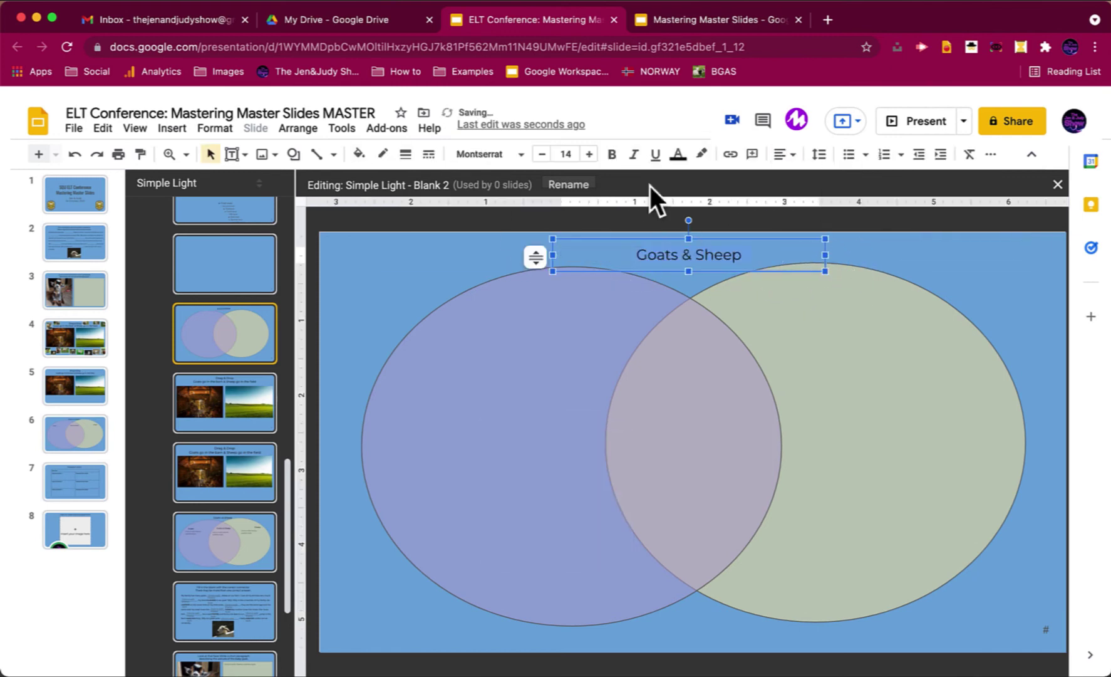
# Increase the "Goats & Sheep" title's font size by five points and nudge the title into place above the overlap
pyautogui.click(589, 154)
pyautogui.click(589, 154)
pyautogui.click(589, 154)
pyautogui.click(589, 155)
pyautogui.click(589, 154)
pyautogui.moveTo(822, 252)
pyautogui.mouseDown()
pyautogui.moveTo(779, 253)
pyautogui.moveTo(832, 260)
pyautogui.mouseUp()
pyautogui.click(902, 220)
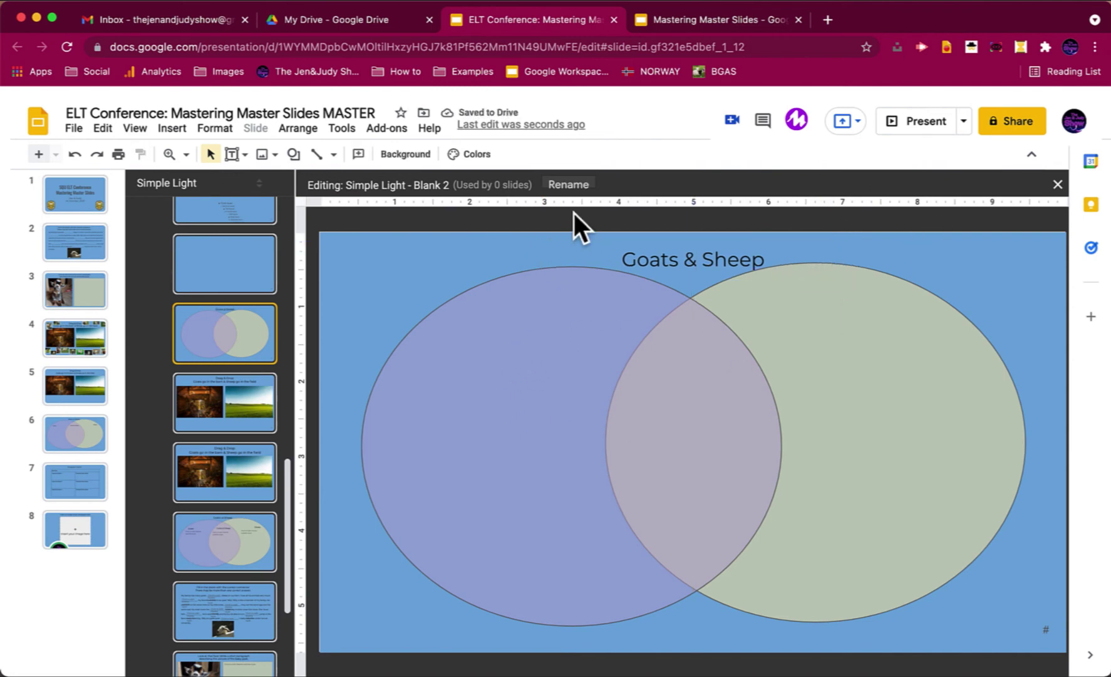
# Add a text box reading "Goats" in the upper part of the purple oval
pyautogui.click(241, 154)
pyautogui.click(242, 180)
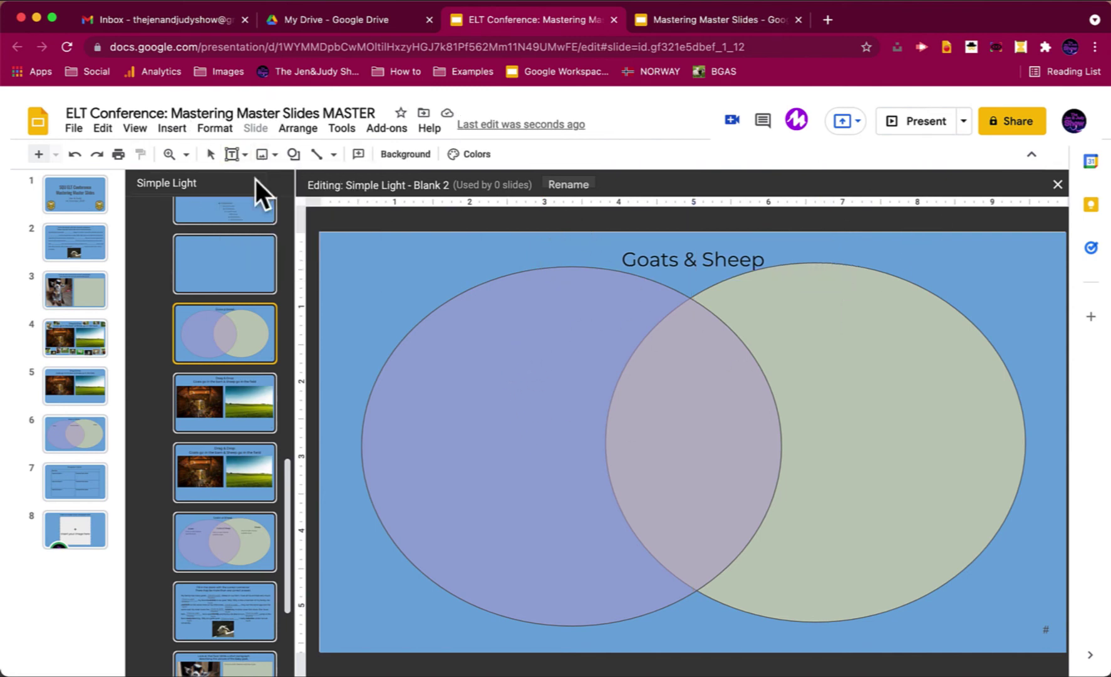
pyautogui.moveTo(437, 305)
pyautogui.mouseDown()
pyautogui.moveTo(577, 357)
pyautogui.moveTo(464, 340)
pyautogui.mouseUp()
pyautogui.write('Goats')
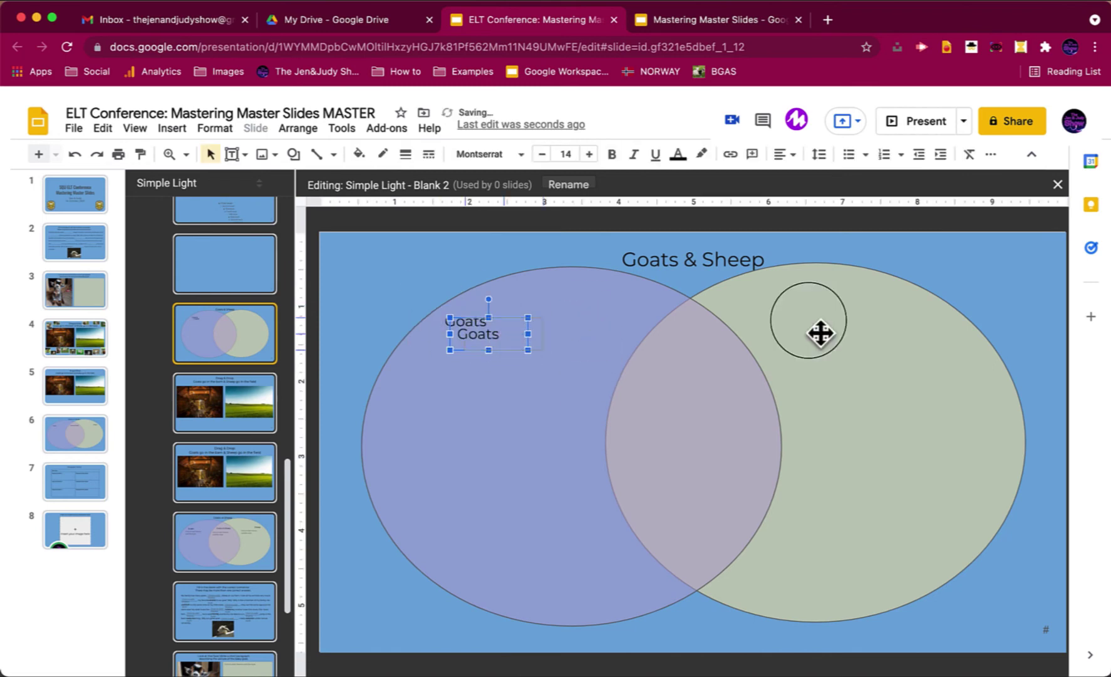
# Place a copy of the "Goats" label in the upper part of the right oval and change its text to "Sheep"
pyautogui.moveTo(820, 334); pyautogui.dragTo(627, 350)
pyautogui.doubleClick(851, 326)
pyautogui.write('Sheep')
# Duplicate the "Sheep" label, change the copy to "Goats & Sheep", widen it to one line and place it atop the overlap
pyautogui.click(869, 332)
pyautogui.press('super+d')
pyautogui.click(662, 346)
pyautogui.write('Goats &')
pyautogui.moveTo(733, 350); pyautogui.dragTo(759, 350)
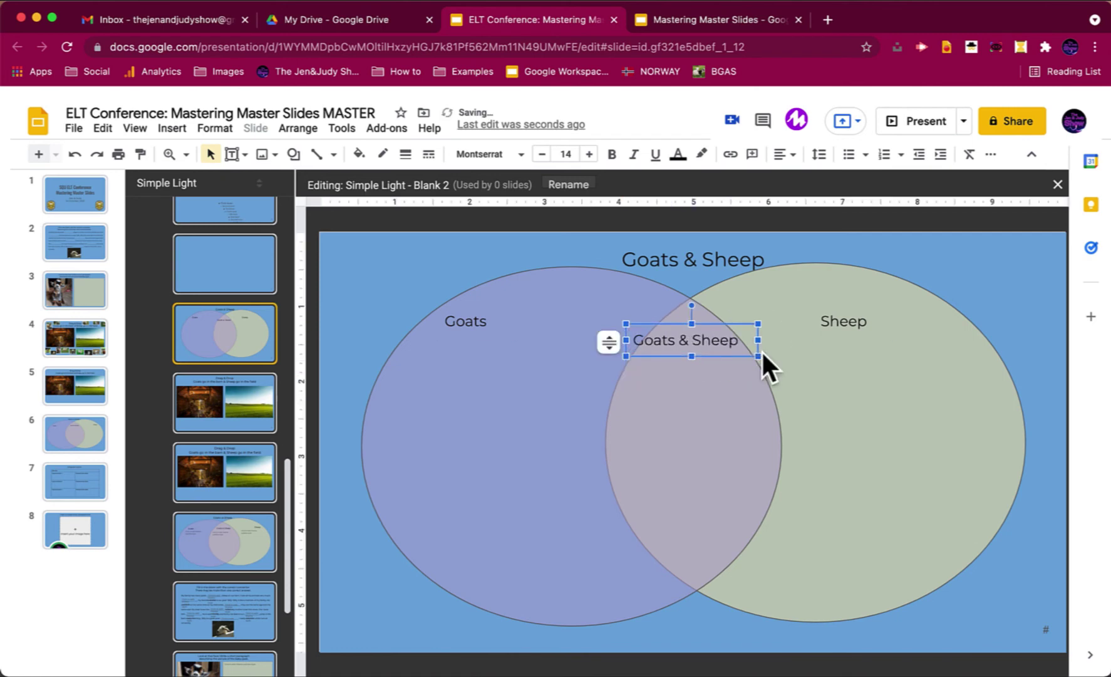
pyautogui.moveTo(721, 331); pyautogui.dragTo(718, 323)
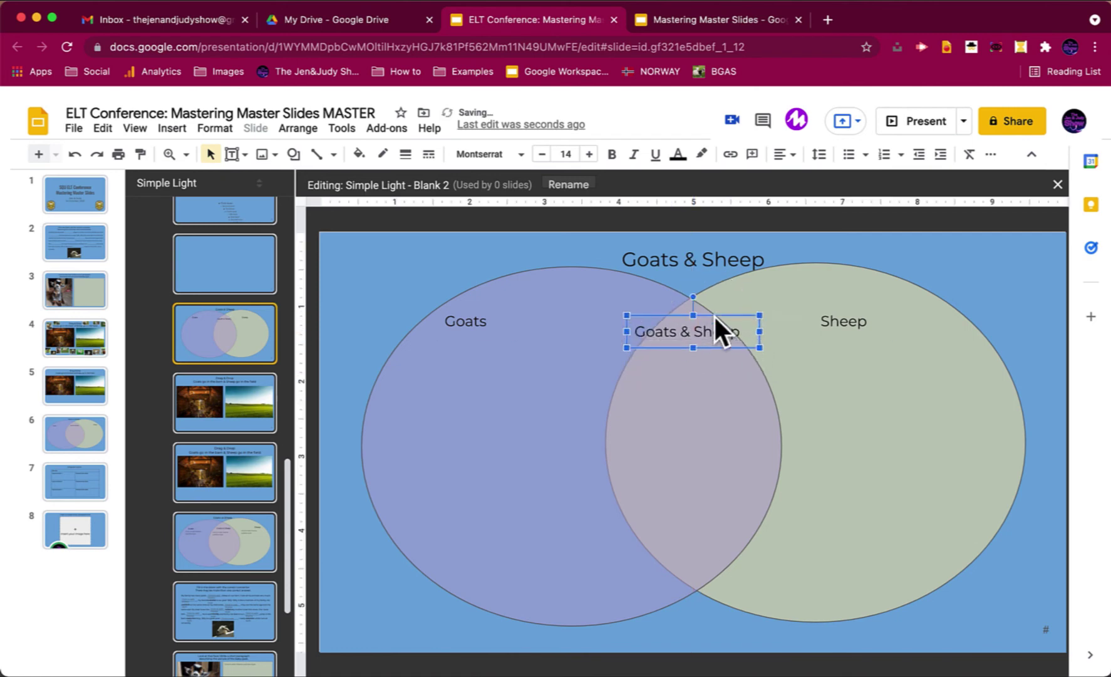
pyautogui.click(968, 265)
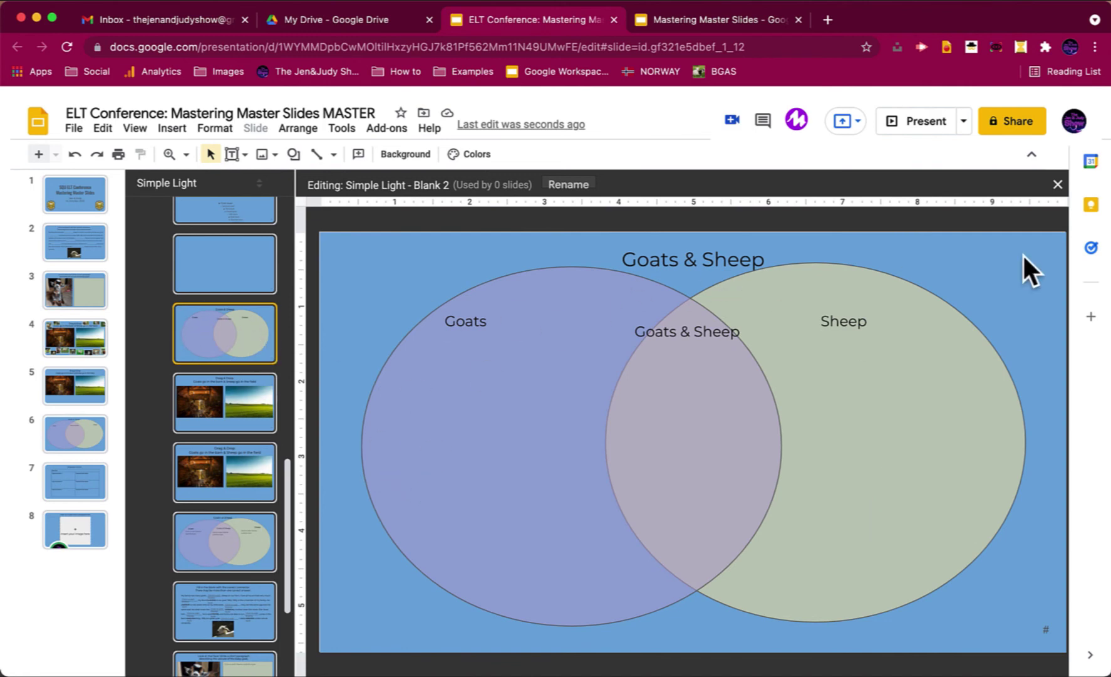
# Close the theme editor and add a new slide after slide 6 using the Blank 2 layout
pyautogui.click(1063, 191)
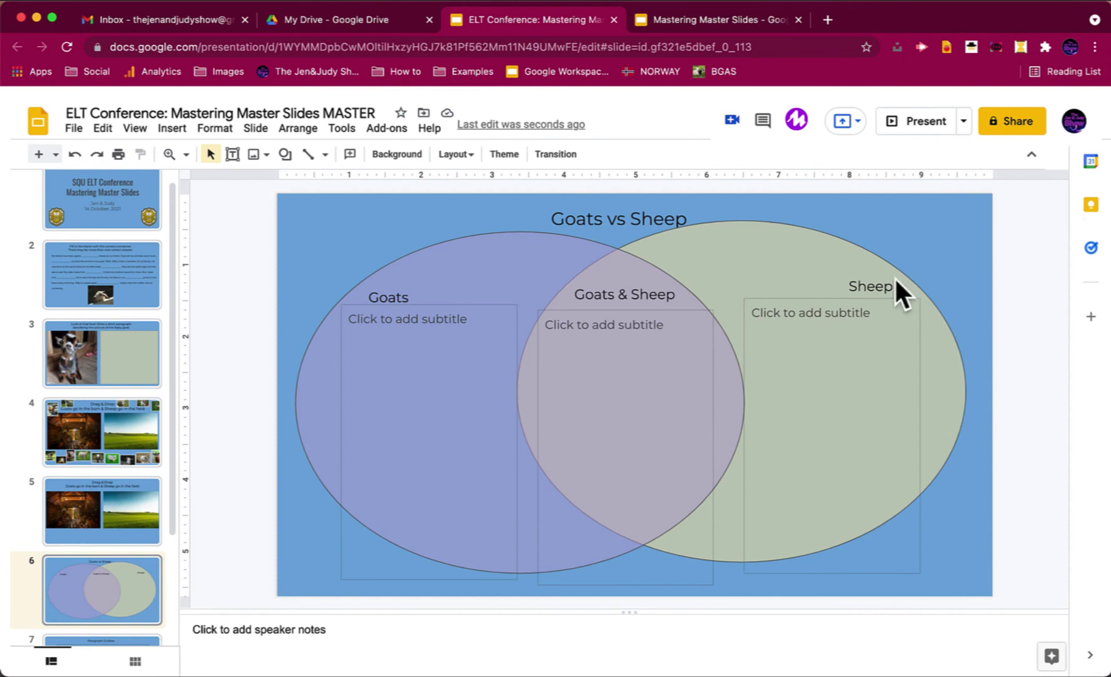
pyautogui.click(123, 606)
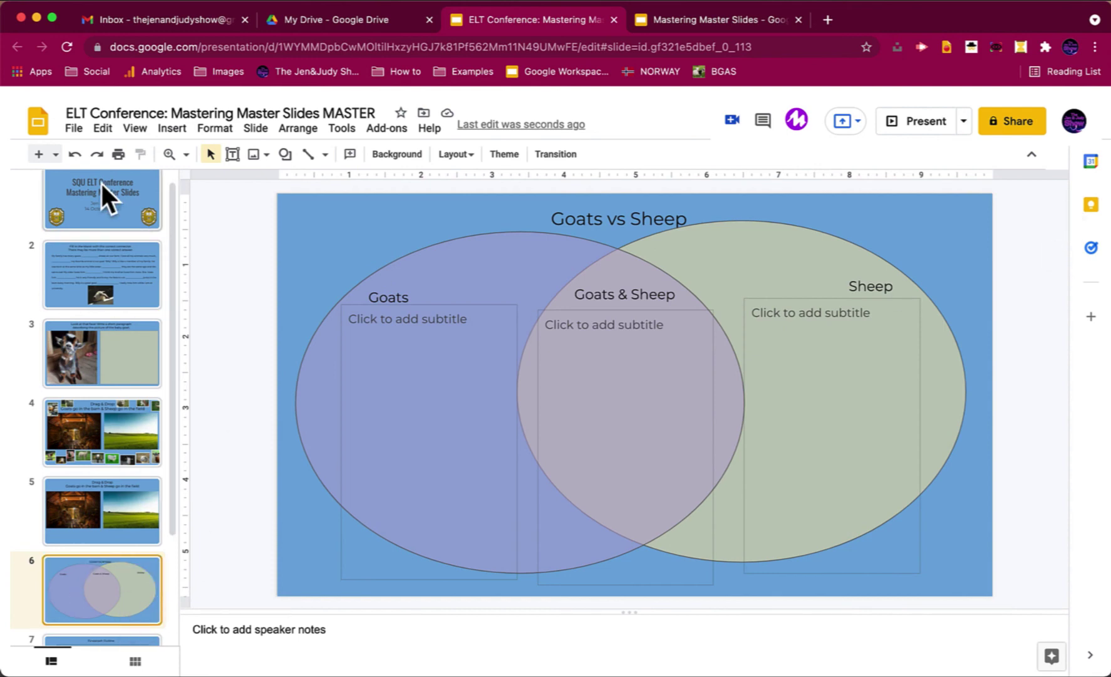
pyautogui.click(56, 154)
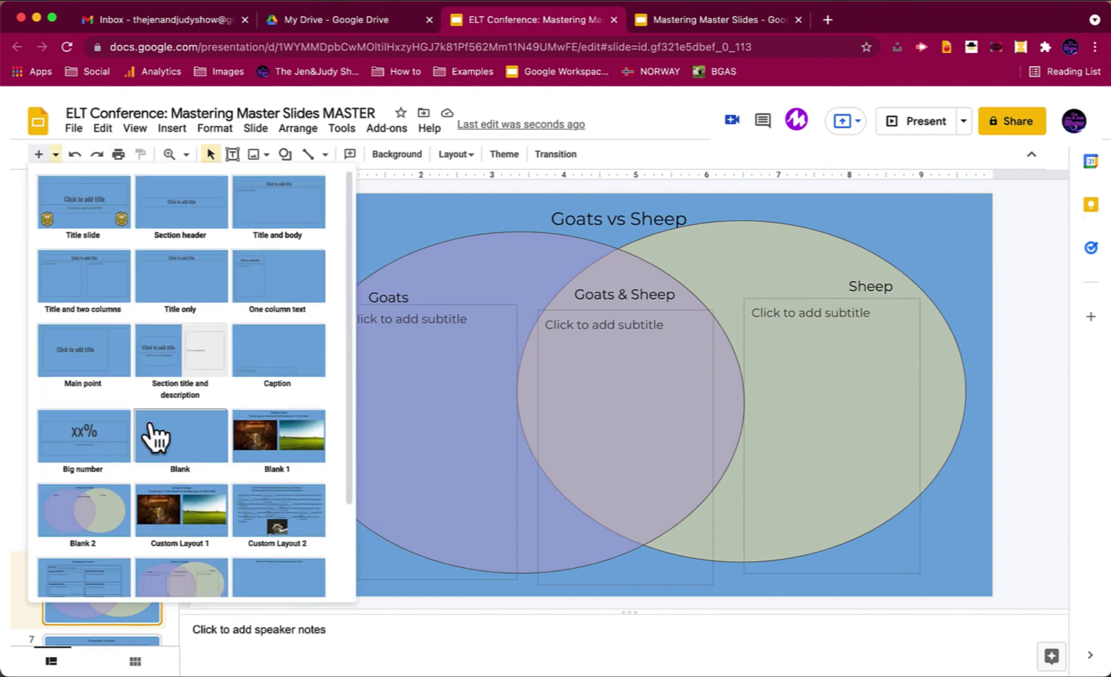
pyautogui.scroll(-2, 155, 435)
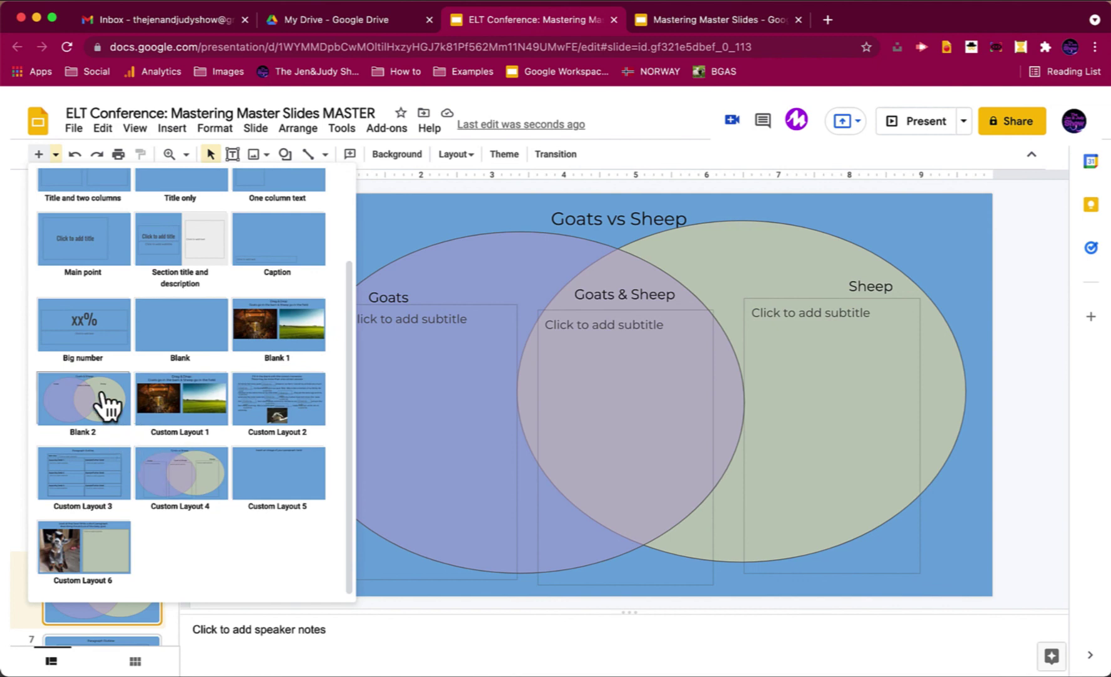
pyautogui.click(103, 394)
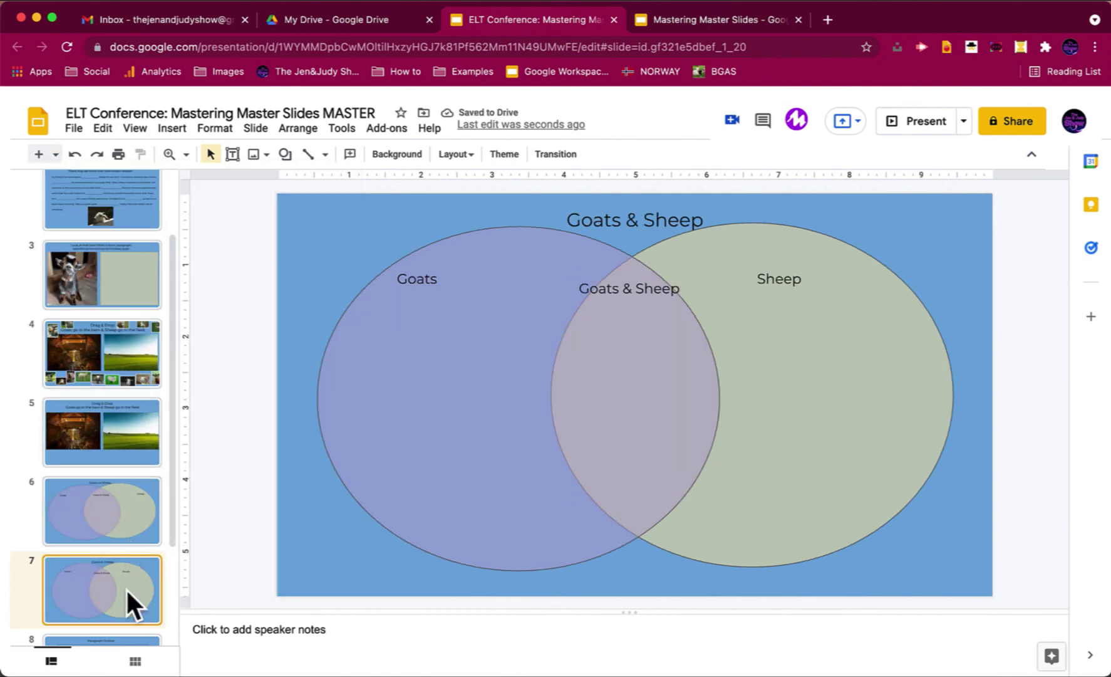
# Check whether the ovals and text on the new slide 7 can be selected or moved
pyautogui.moveTo(374, 282); pyautogui.dragTo(655, 436)
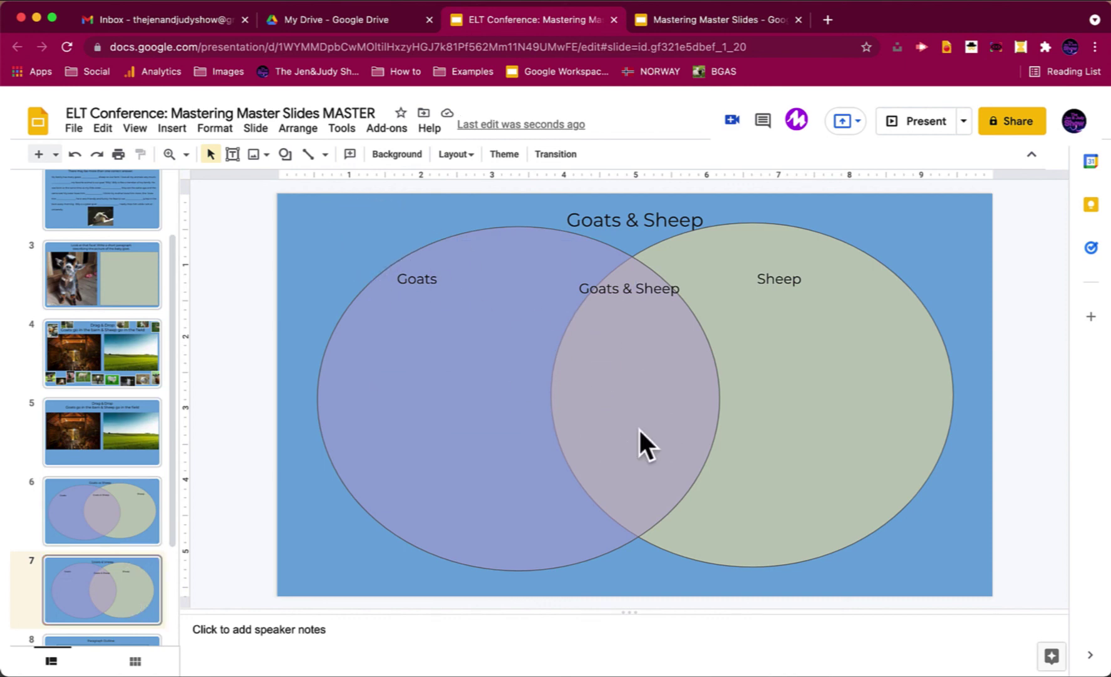
pyautogui.moveTo(555, 217); pyautogui.dragTo(589, 448)
pyautogui.moveTo(524, 329); pyautogui.dragTo(800, 497)
pyautogui.moveTo(955, 315); pyautogui.dragTo(806, 509)
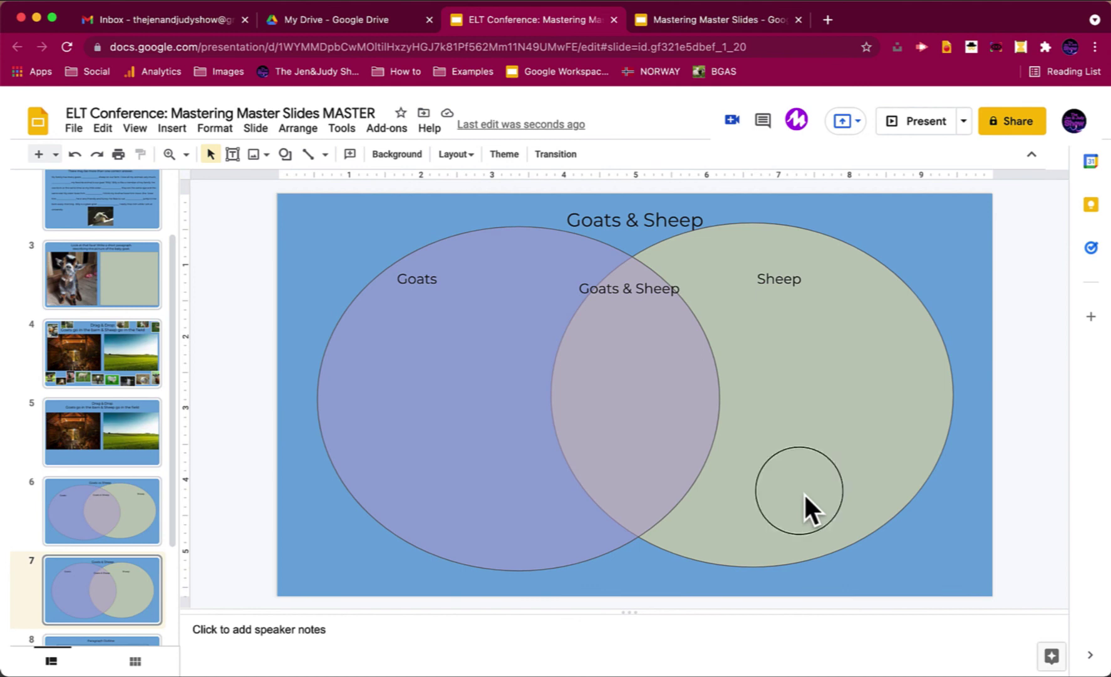
pyautogui.moveTo(581, 390); pyautogui.dragTo(809, 558)
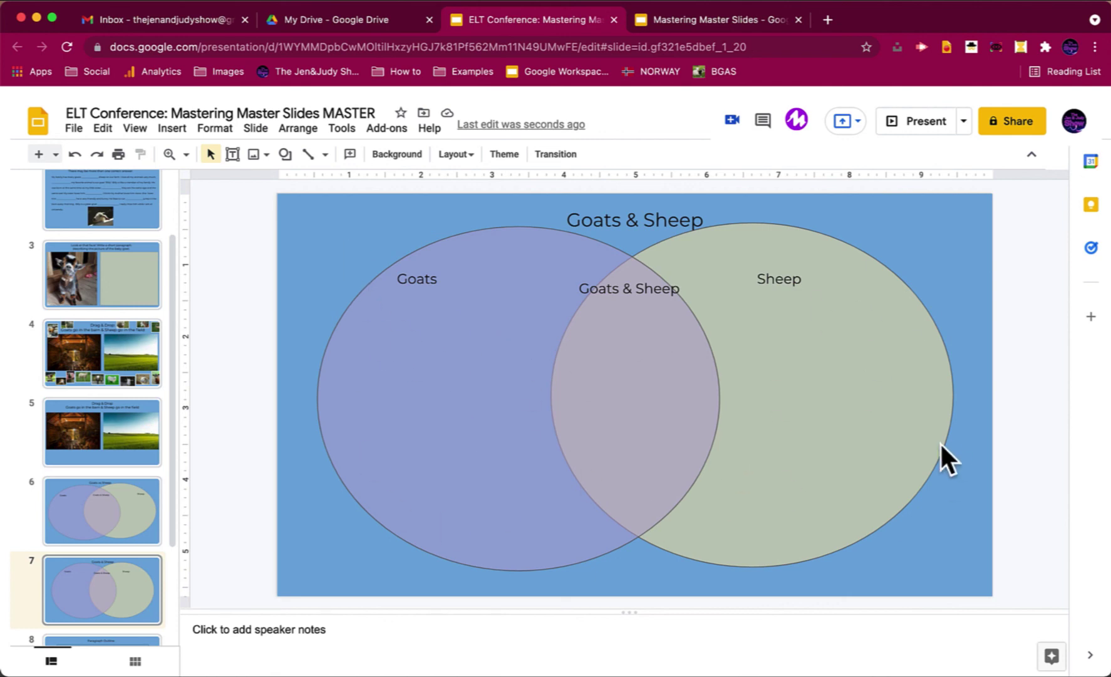
pyautogui.click(952, 583)
pyautogui.click(619, 222)
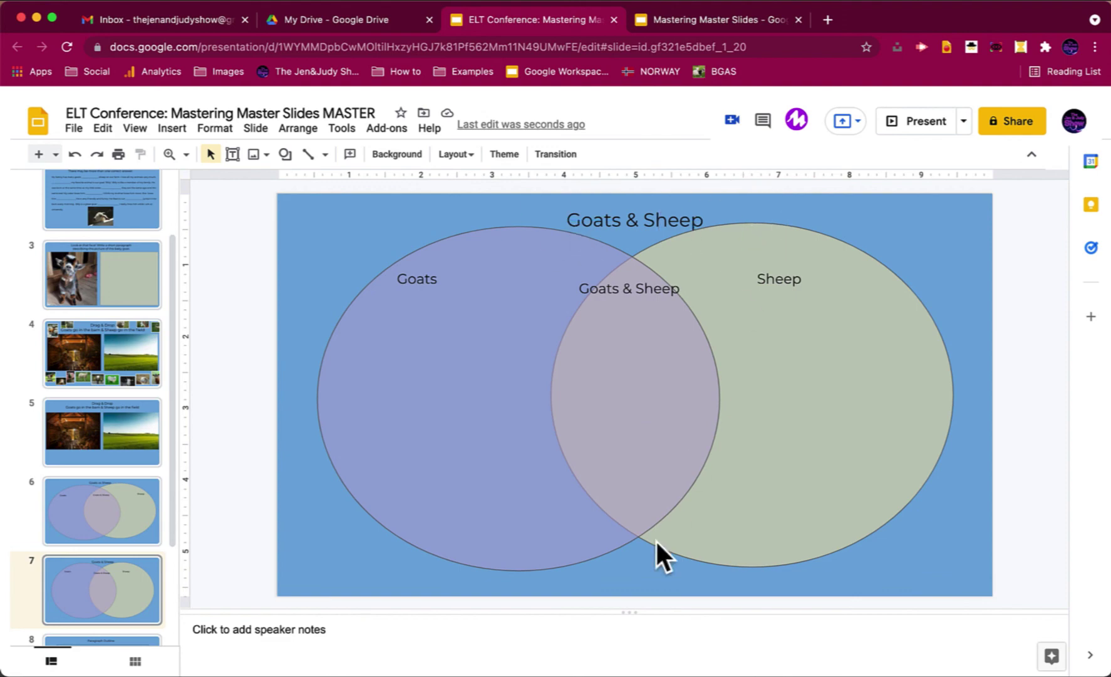